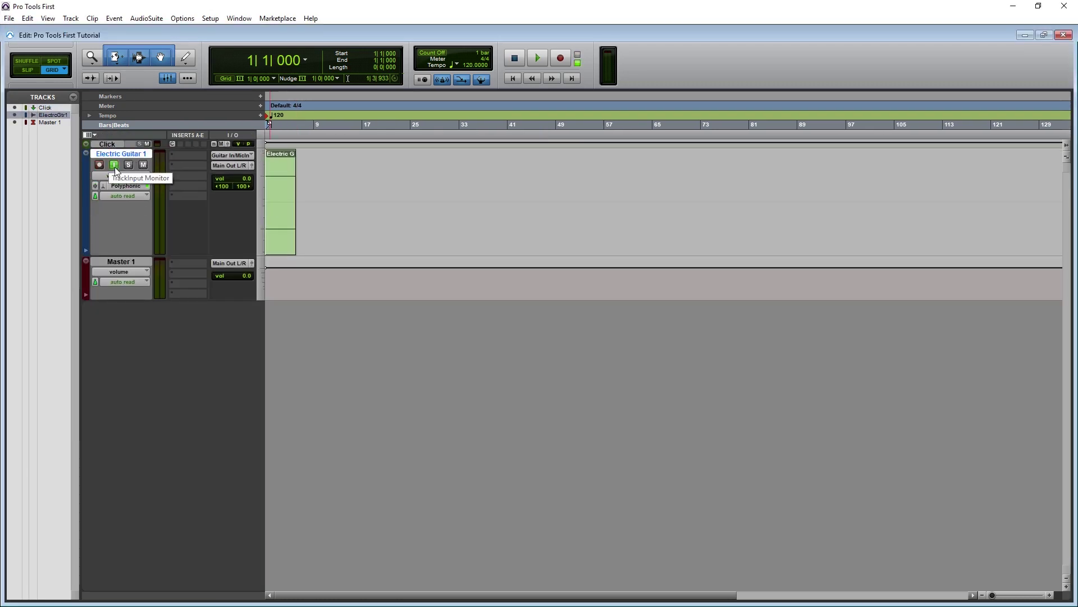
# Step: Turn off Electric Guitar 1's input monitoring and keep its elastic audio mode on Polyphonic
pyautogui.click(114, 167)
pyautogui.click(281, 213)
pyautogui.click(126, 186)
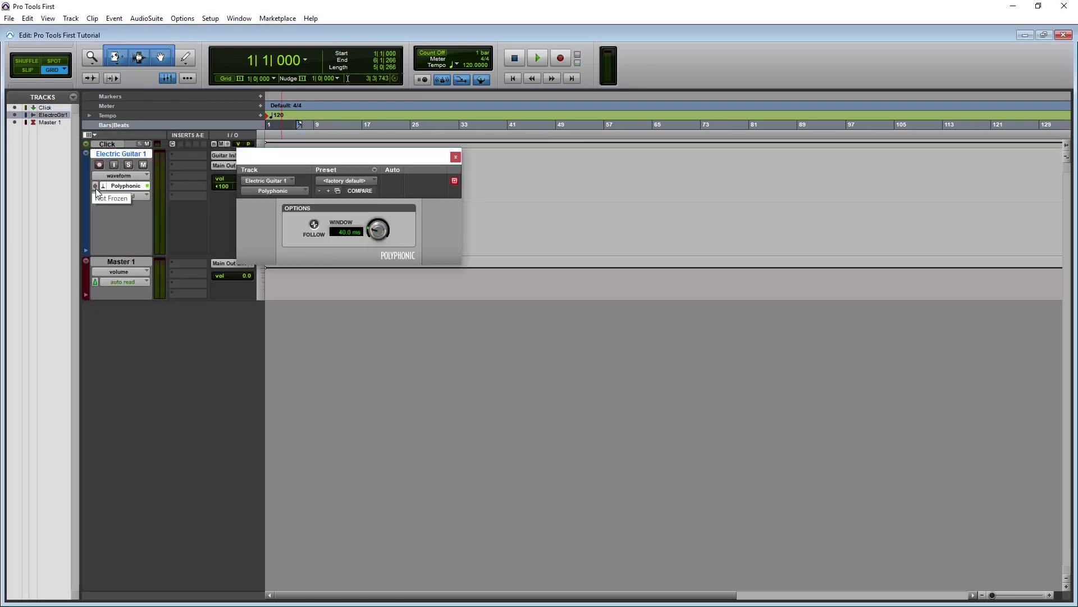
pyautogui.click(272, 190)
pyautogui.click(291, 208)
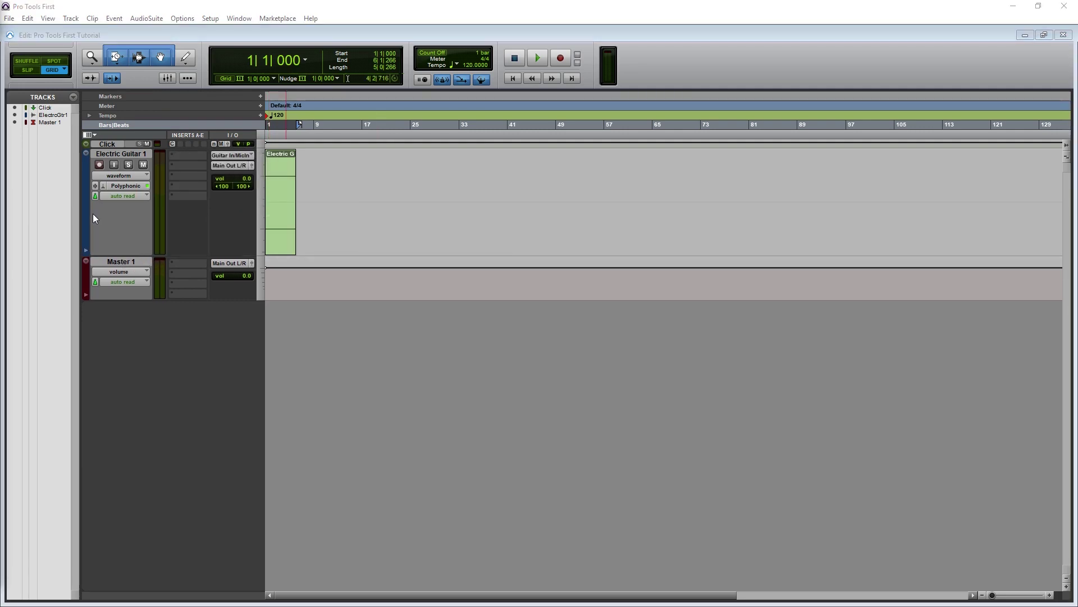
pyautogui.click(231, 155)
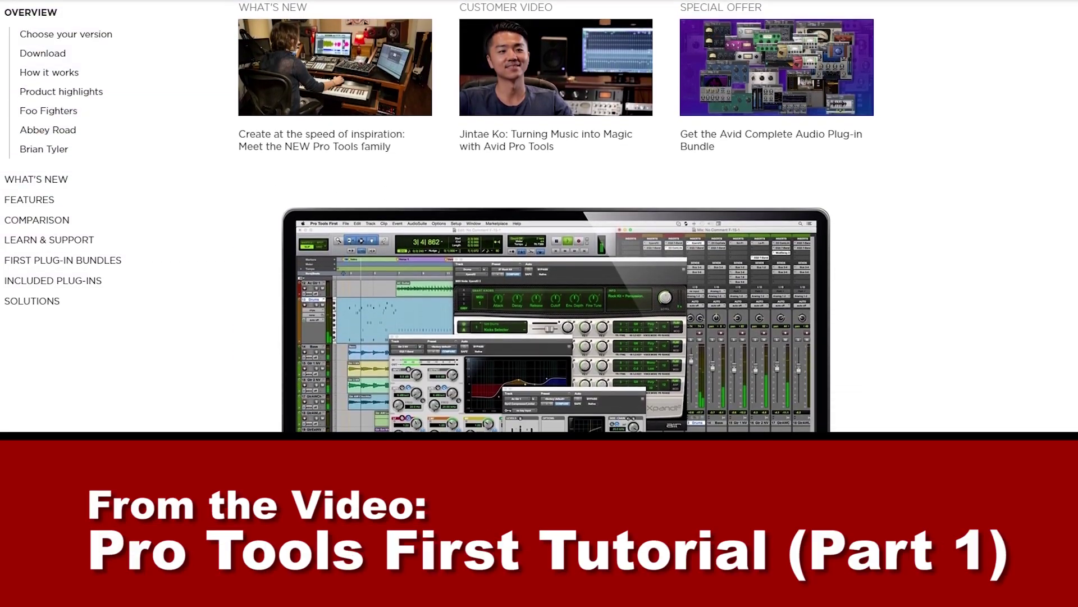
# Step: Scroll the Pro Tools First product page down to the Download section
pyautogui.scroll(-5, 539, 225)
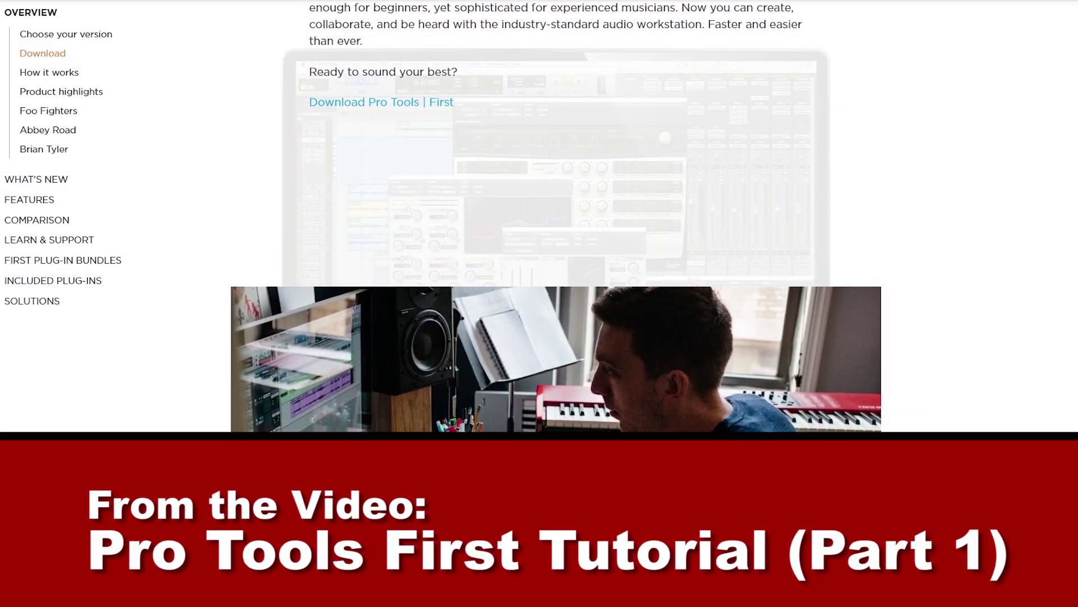
pyautogui.scroll(-5, 556, 224)
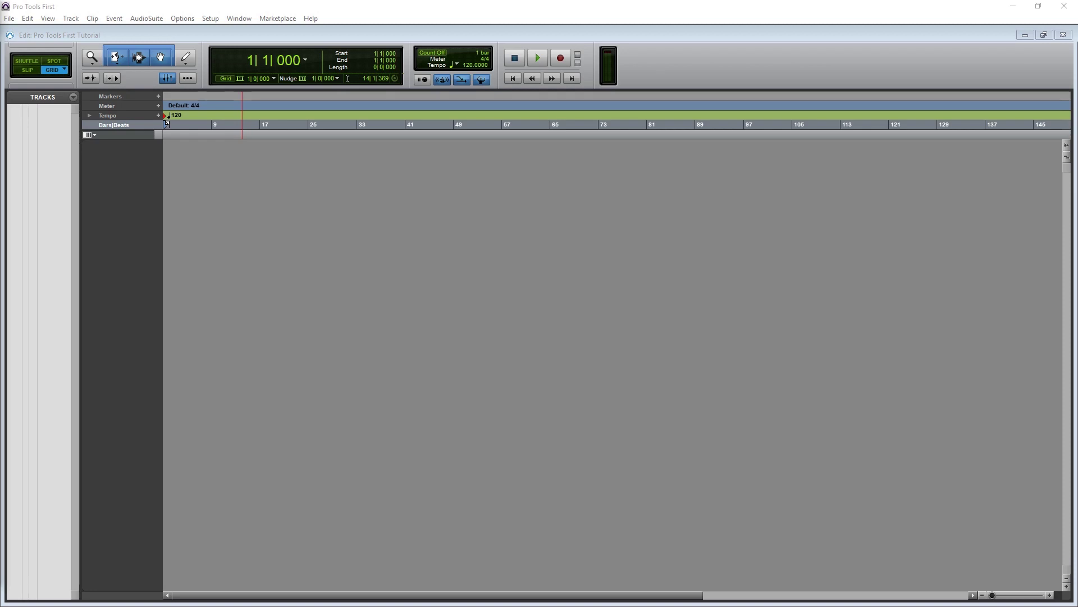
# Step: Start a new track from the Track menu with Stereo channel format
pyautogui.click(71, 19)
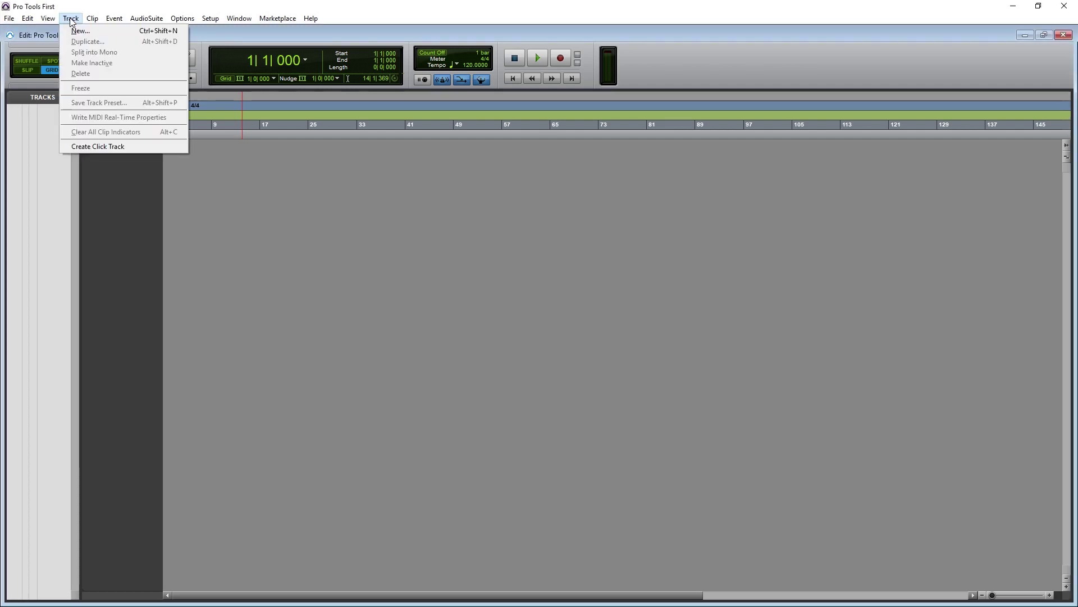
pyautogui.click(75, 31)
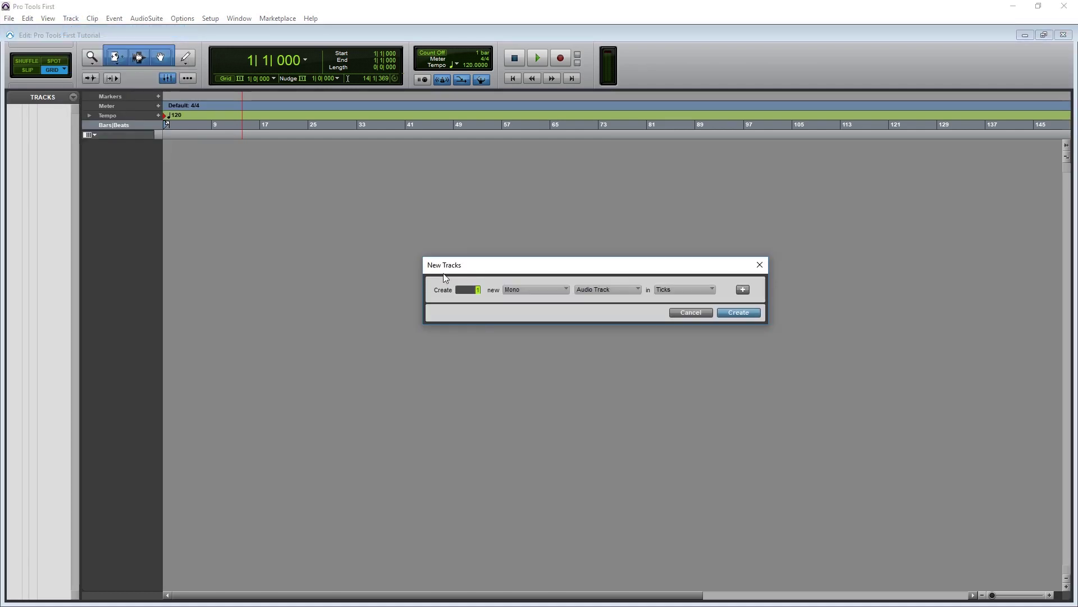
pyautogui.click(538, 292)
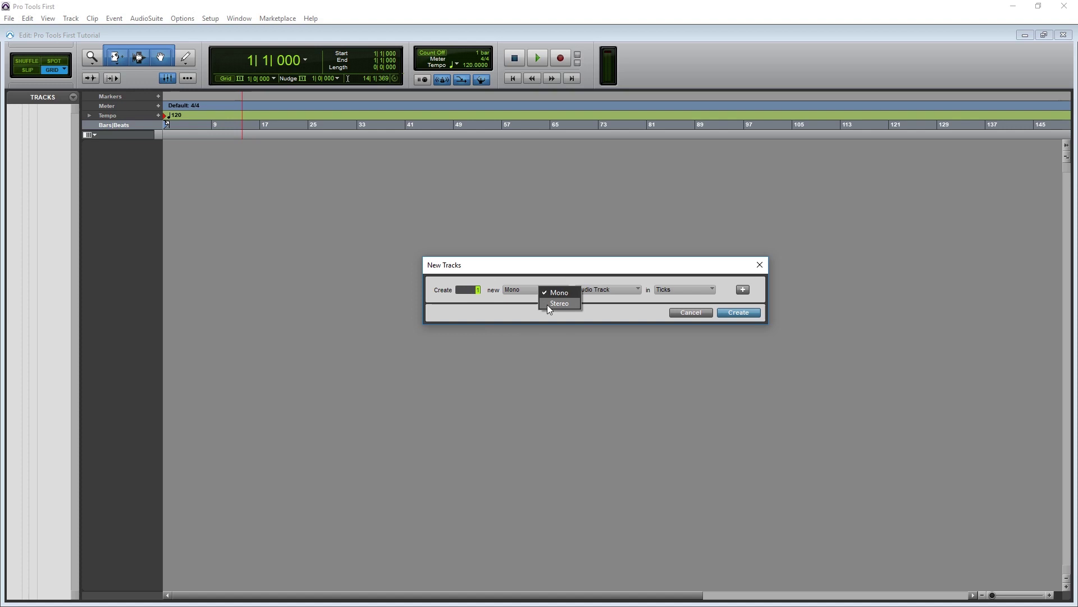
pyautogui.click(549, 303)
# Step: Try Aux Input, Master Fader and Instrument track types, then settle on Audio Track
pyautogui.click(596, 288)
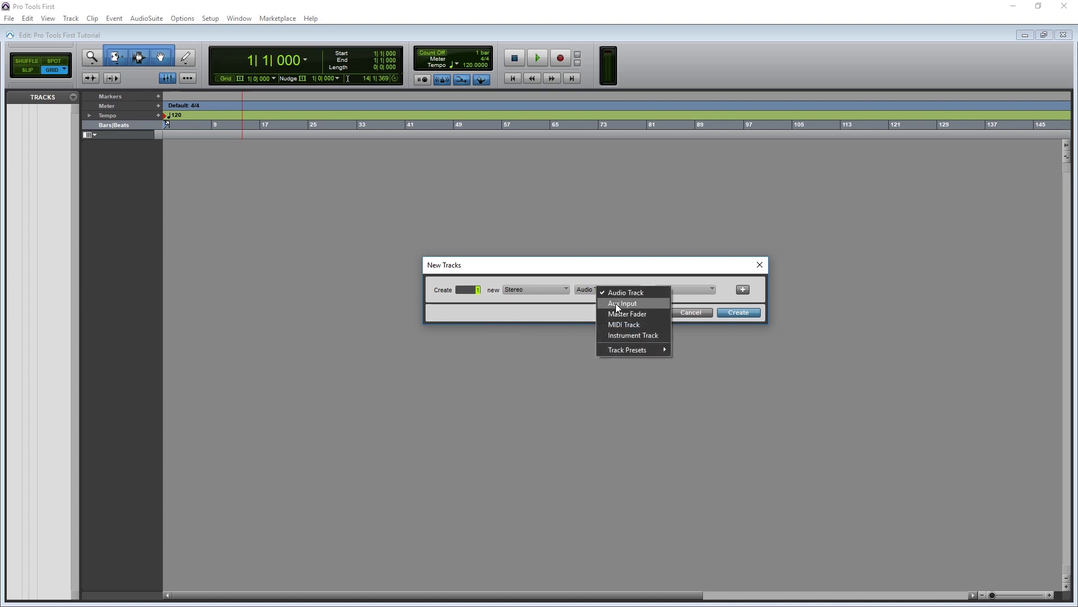
pyautogui.click(615, 303)
pyautogui.click(612, 293)
pyautogui.click(623, 315)
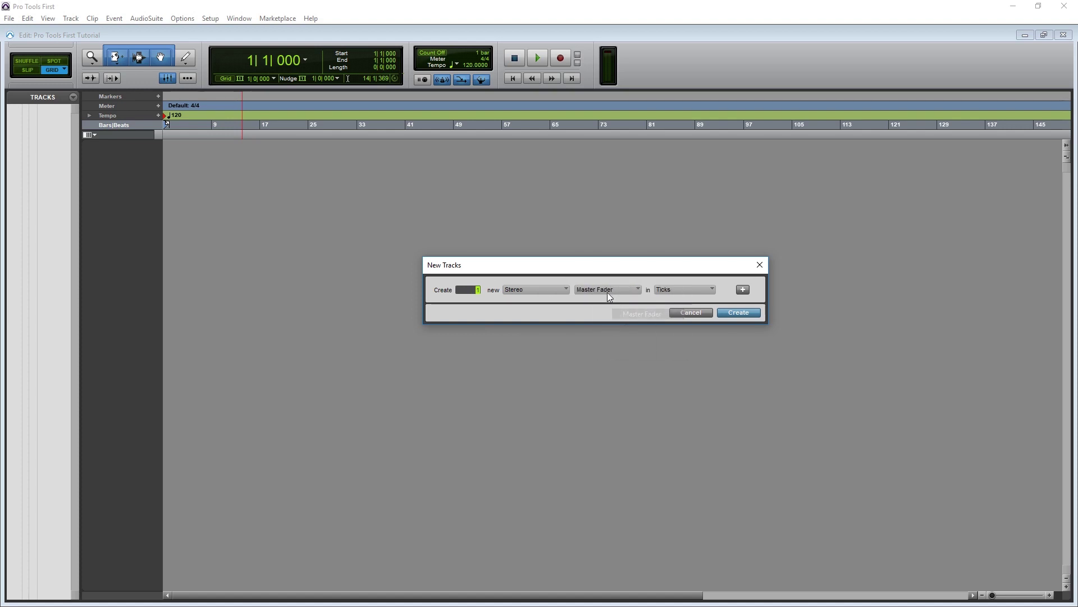
pyautogui.click(604, 289)
pyautogui.click(626, 335)
pyautogui.click(608, 291)
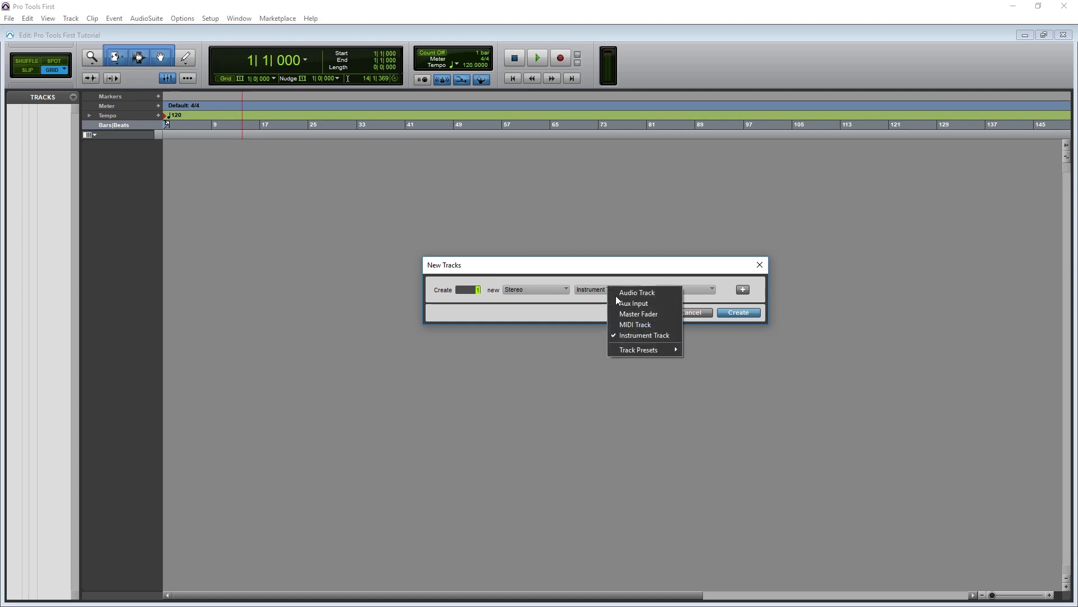
pyautogui.click(635, 293)
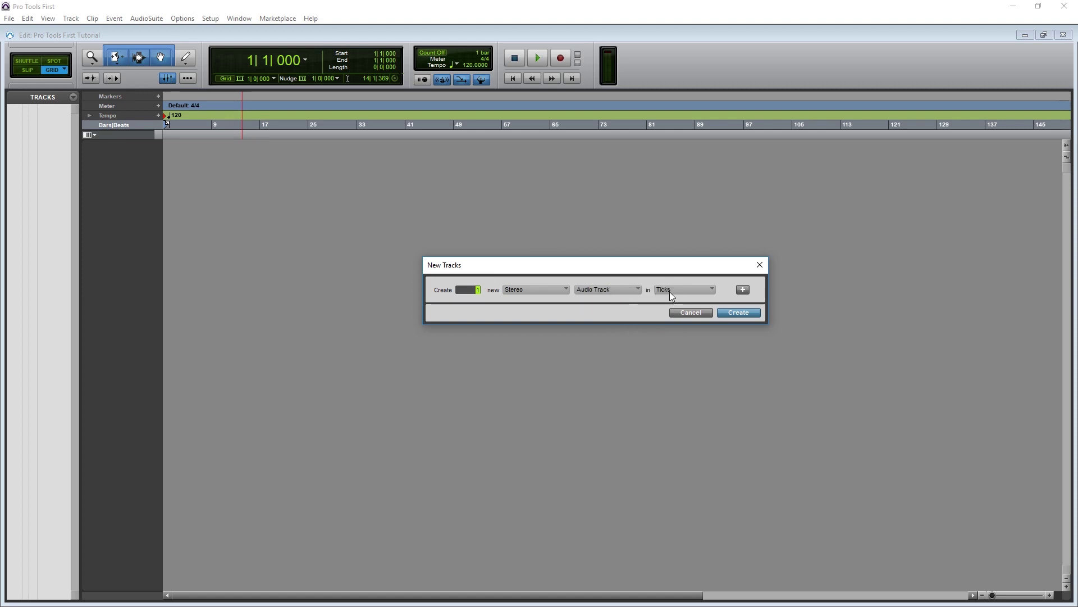
# Step: Set the timebase to Ticks after trying Samples, and create the stereo audio track
pyautogui.click(669, 291)
pyautogui.click(688, 293)
pyautogui.click(679, 288)
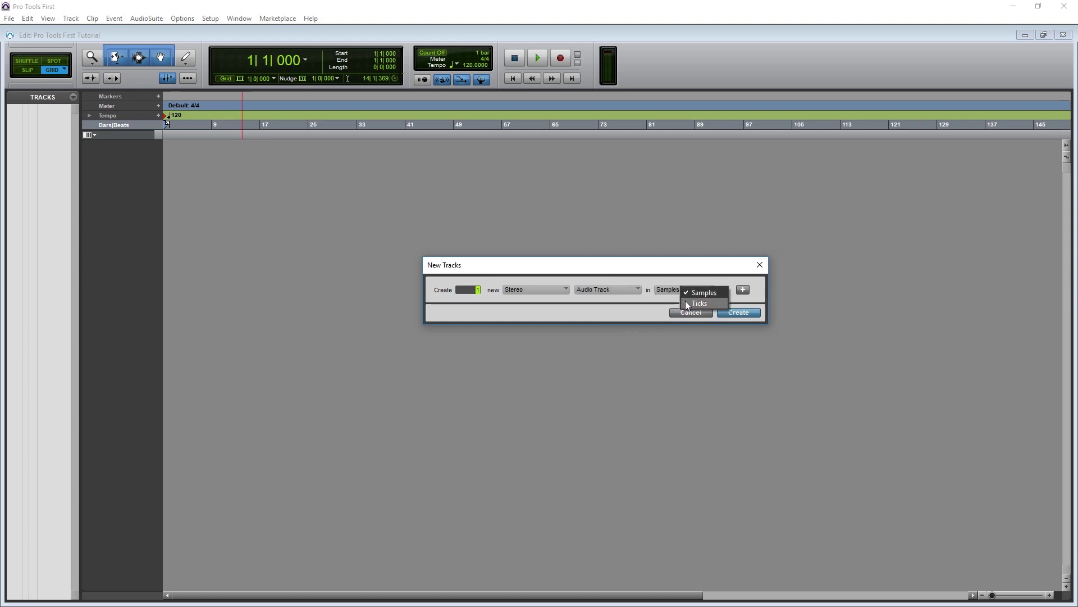
pyautogui.click(685, 302)
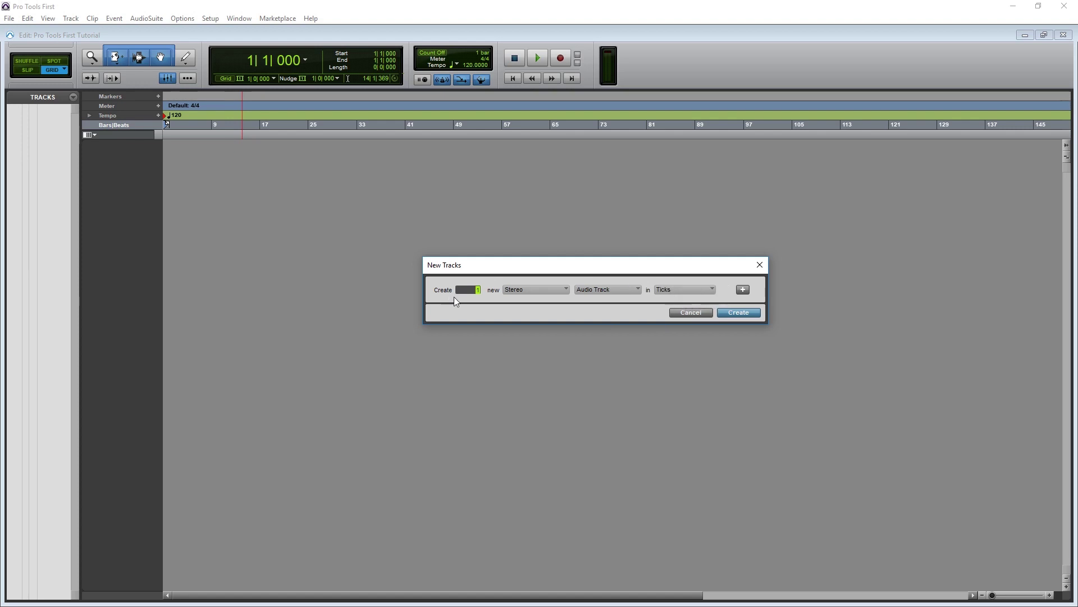
pyautogui.click(726, 312)
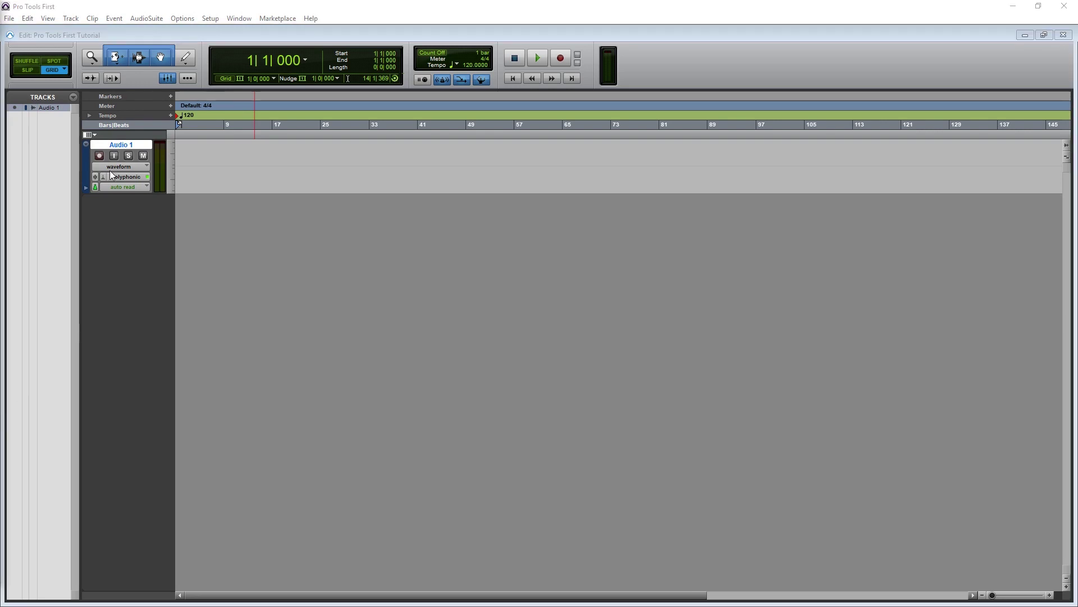
# Step: Create a stereo Master Fader track, Master 1, using Ctrl+Shift+N
pyautogui.click(72, 18)
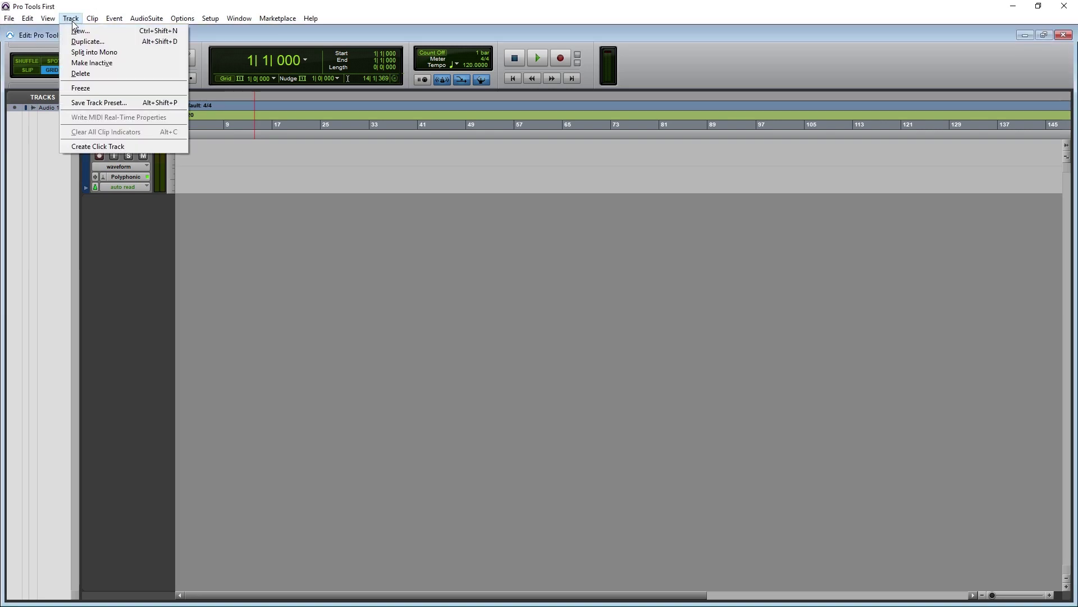
pyautogui.press('Escape')
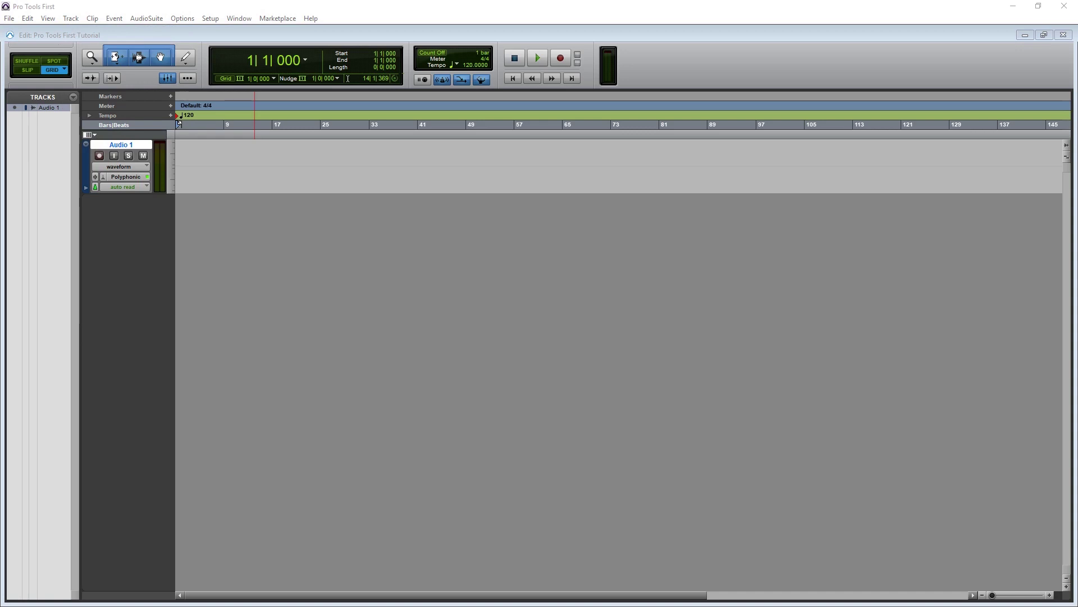
pyautogui.hotkey('ctrl', 'shift', 'n')
pyautogui.moveTo(471, 286); pyautogui.dragTo(620, 303)
pyautogui.click(495, 328)
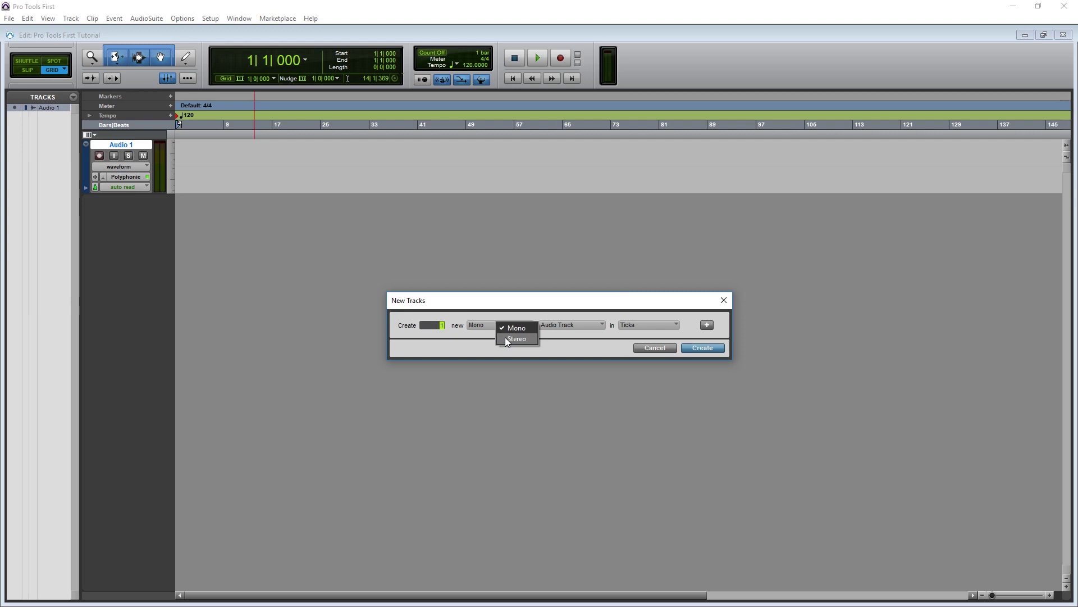
pyautogui.click(511, 339)
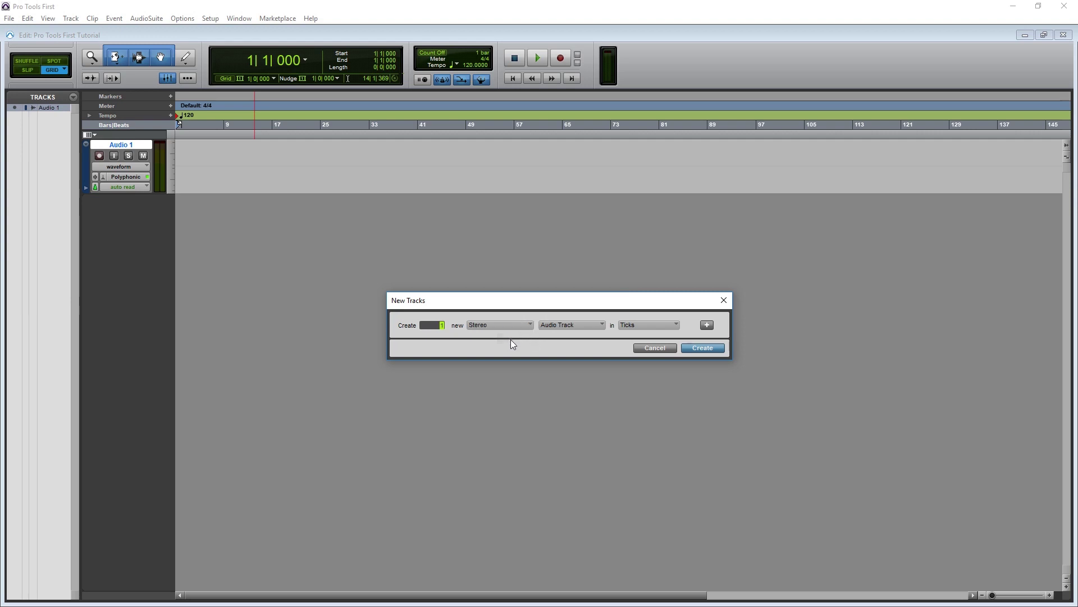
pyautogui.click(552, 324)
pyautogui.click(572, 350)
pyautogui.click(690, 348)
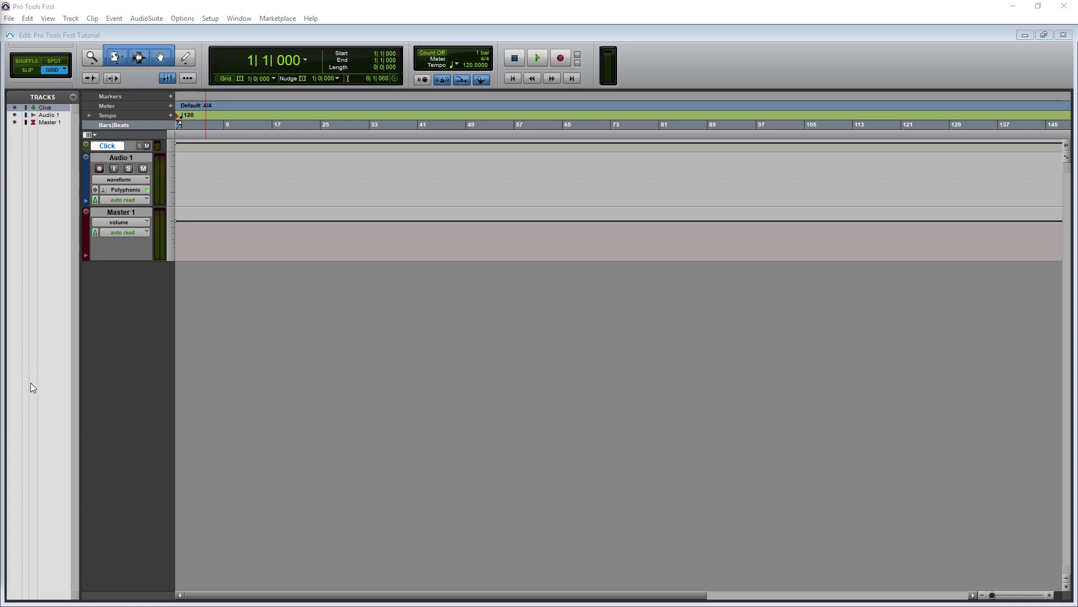
# Step: Show the Comments, Instrument, Inserts A-E, Sends A-E, I/O and Real-Time Properties columns
pyautogui.click(94, 133)
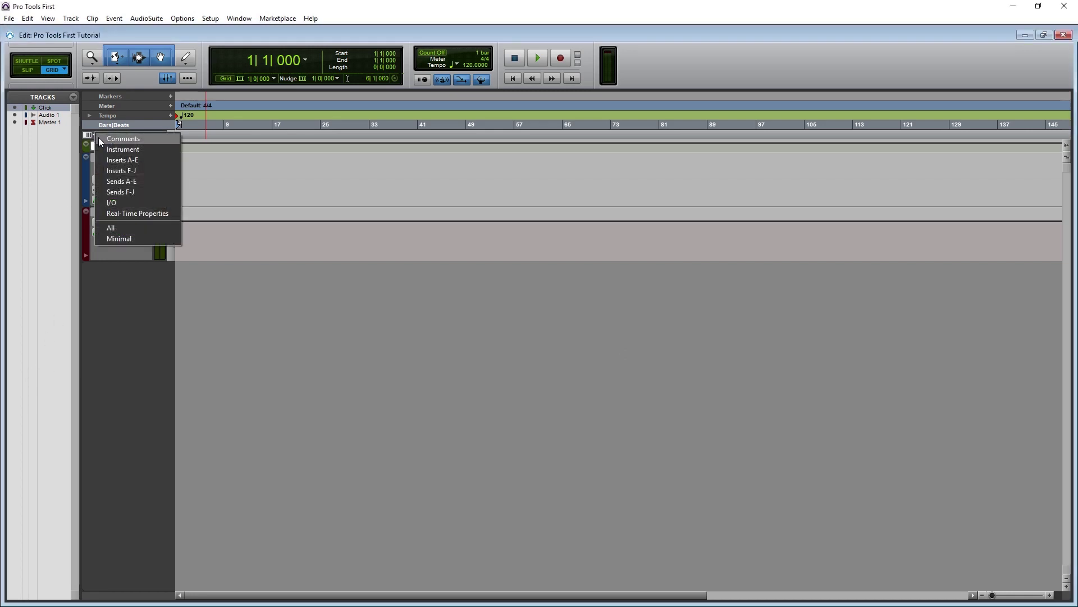
pyautogui.click(99, 138)
pyautogui.click(93, 135)
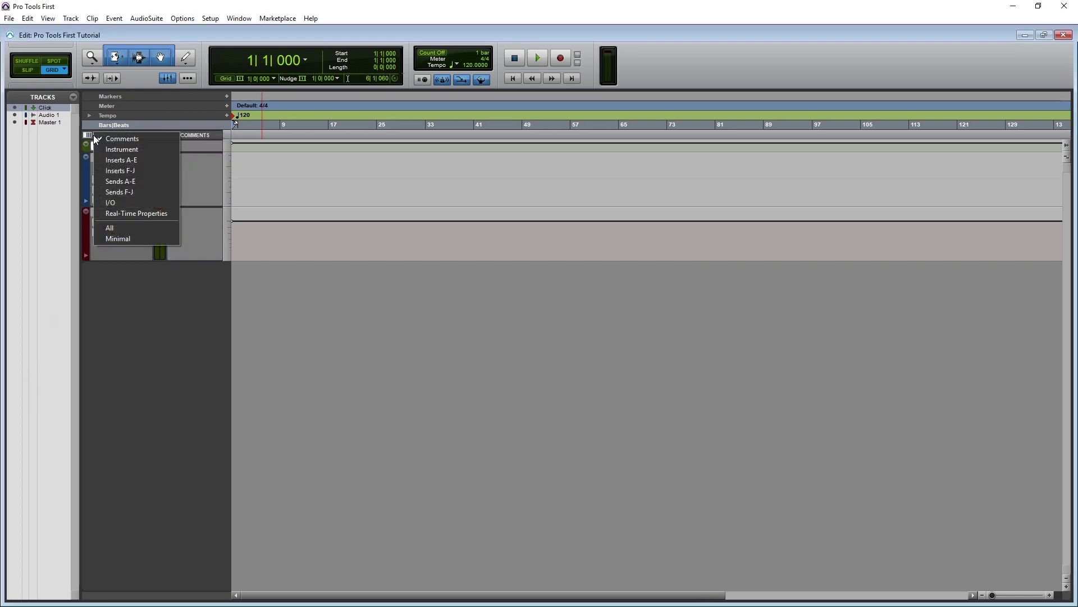
pyautogui.click(102, 150)
pyautogui.click(95, 135)
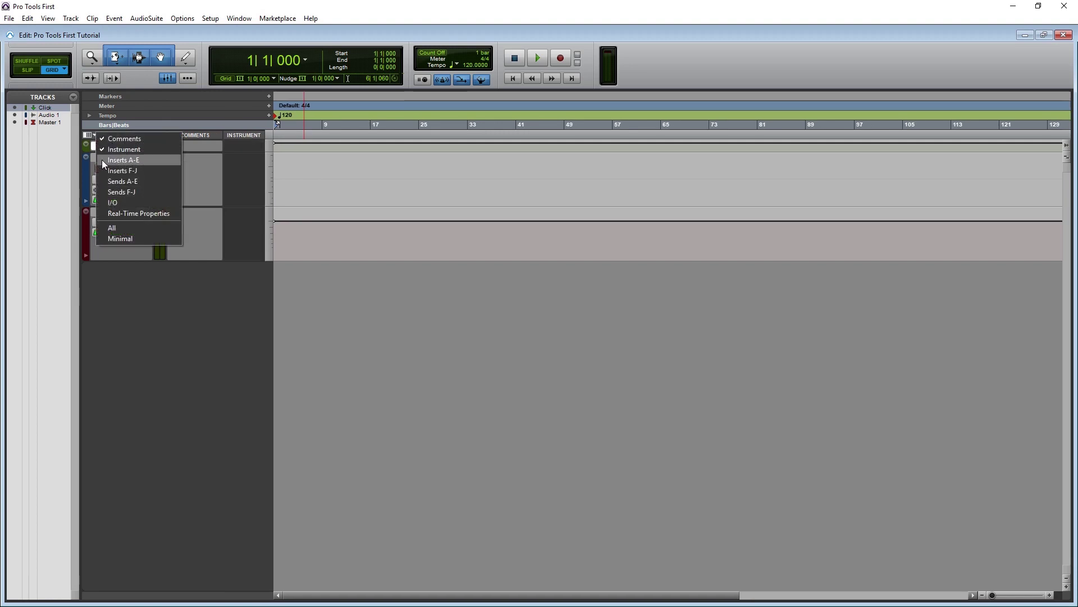
pyautogui.click(103, 159)
pyautogui.click(95, 135)
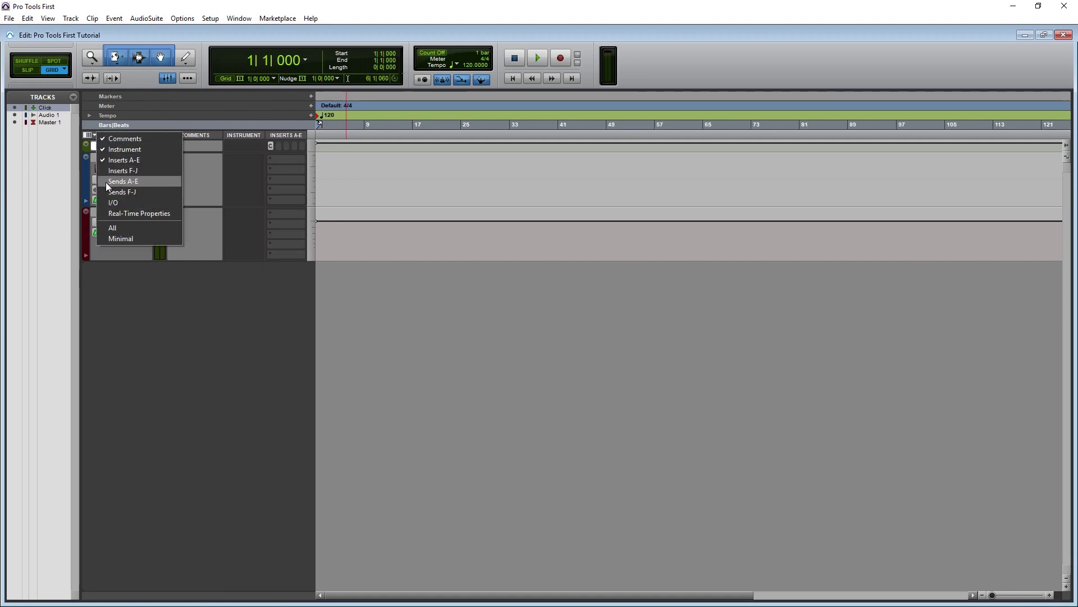
pyautogui.click(105, 180)
pyautogui.click(95, 136)
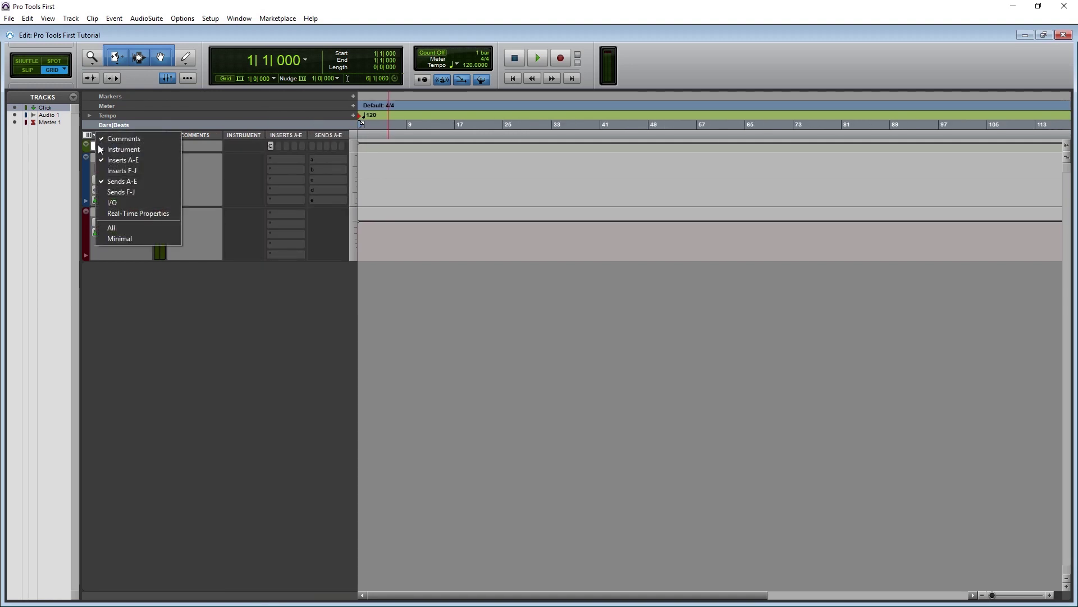
pyautogui.click(113, 200)
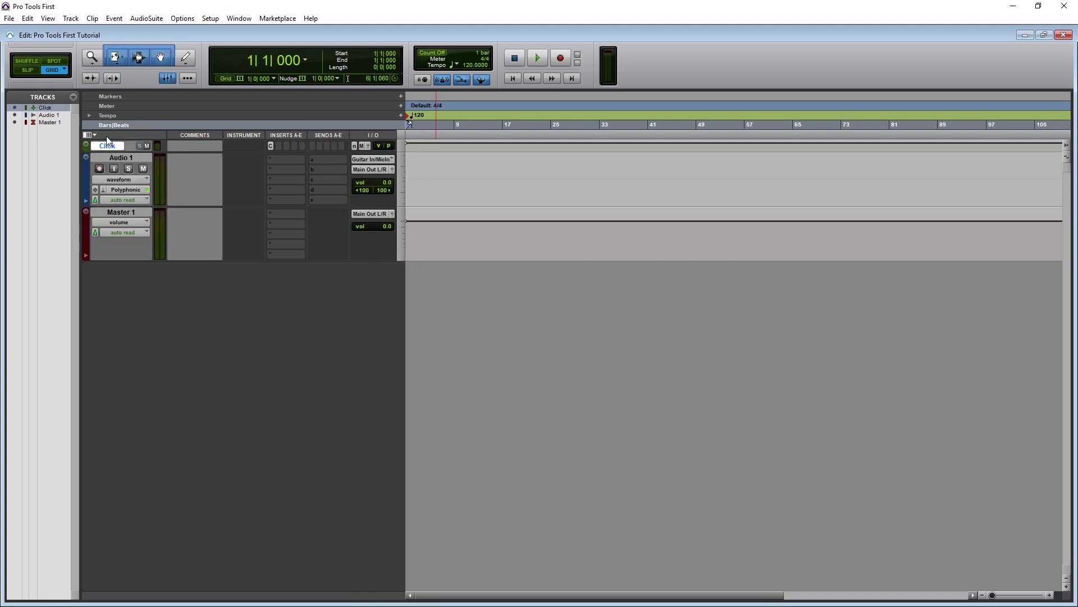
pyautogui.click(95, 135)
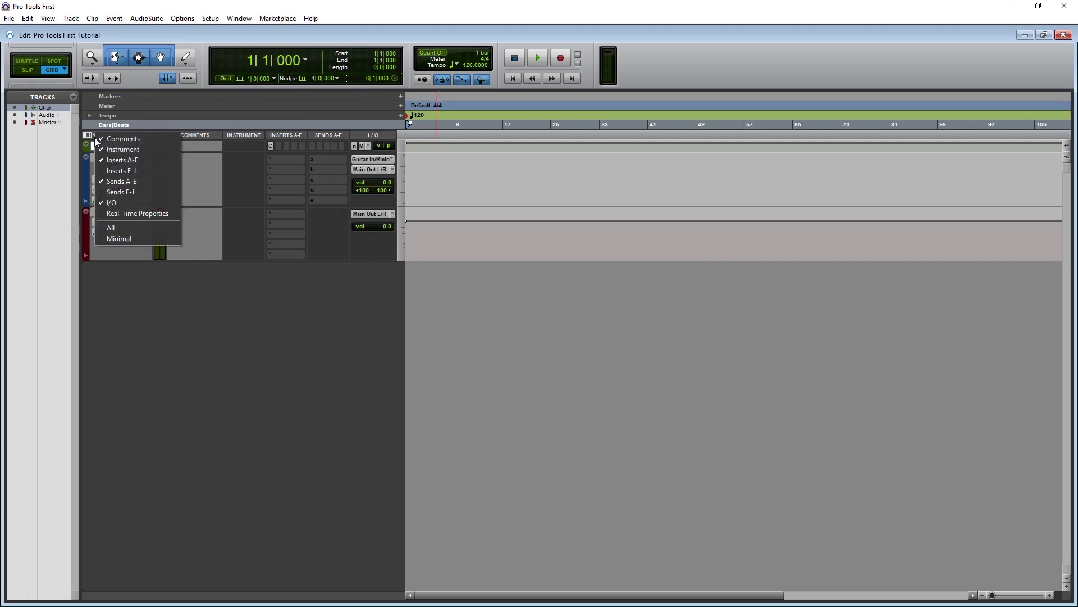
pyautogui.click(113, 212)
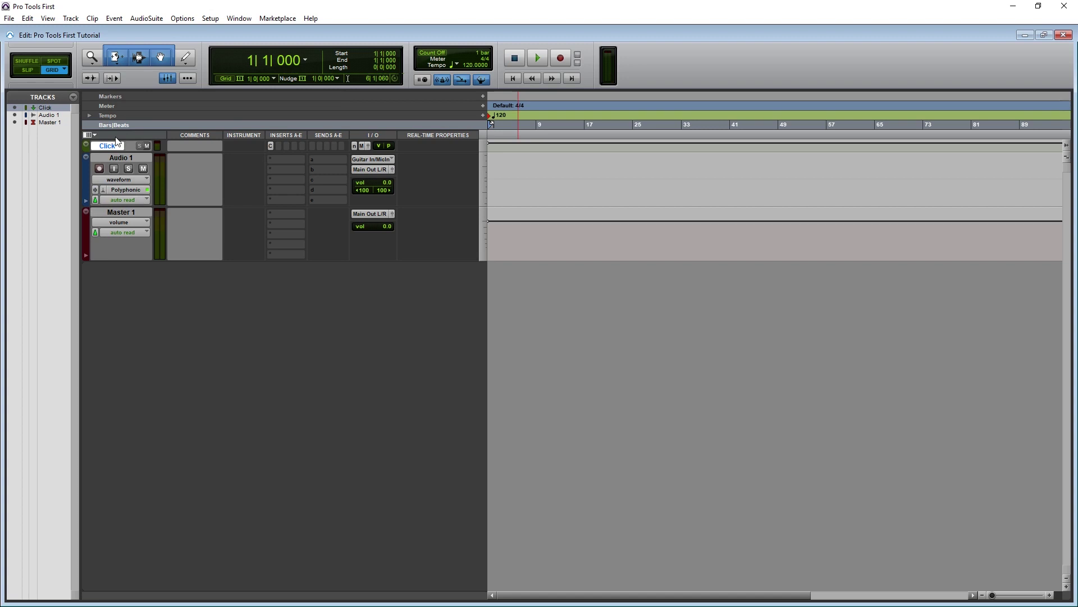
# Step: Reduce the Edit window columns to Inserts A-E plus the I/O column
pyautogui.click(93, 135)
pyautogui.click(115, 162)
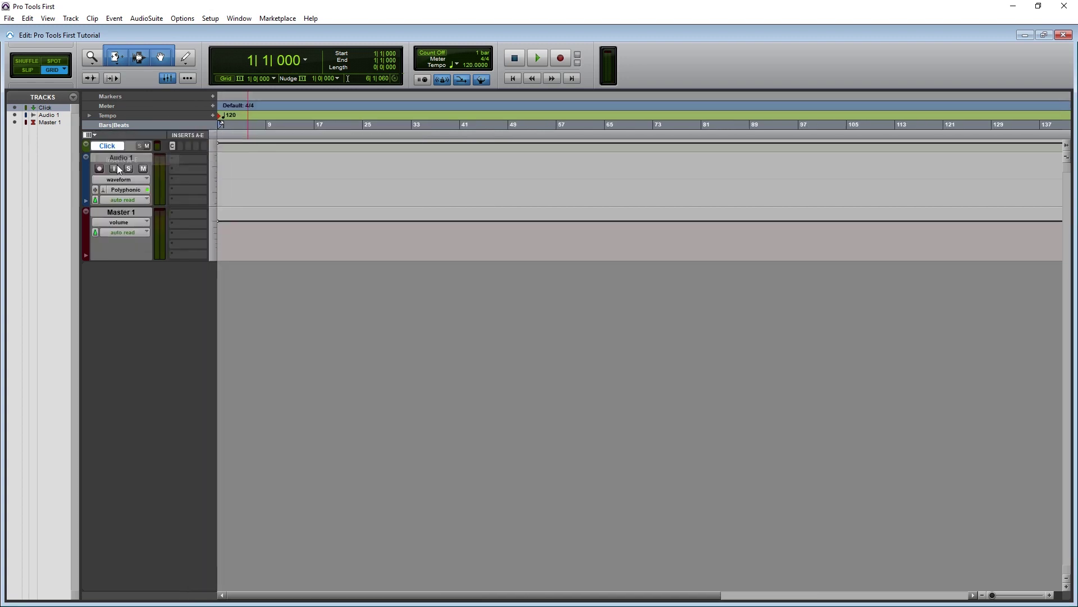
pyautogui.click(96, 136)
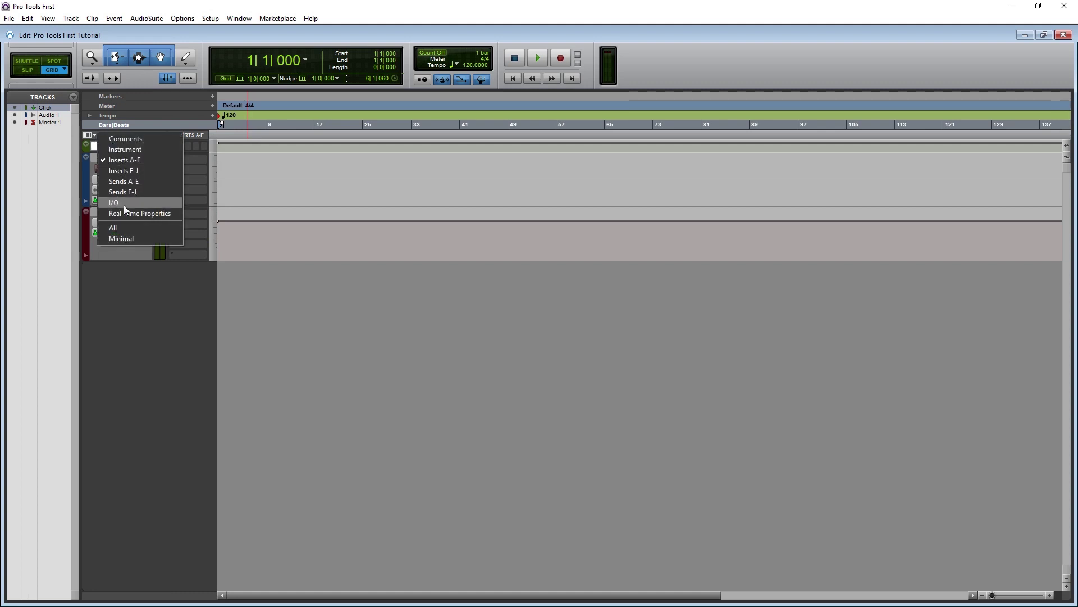
pyautogui.click(122, 202)
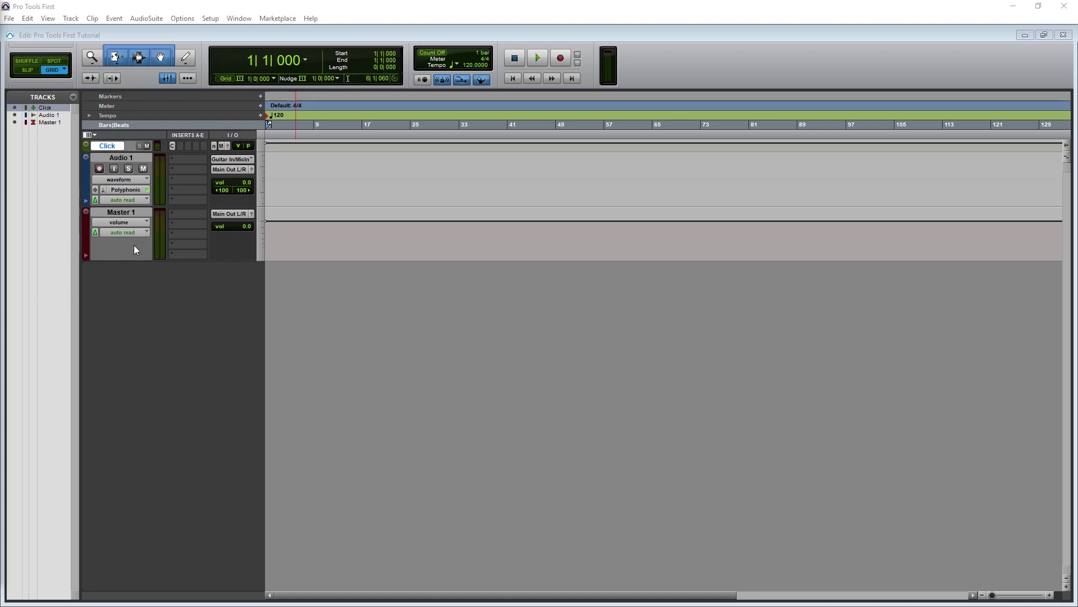
# Step: Set Audio 1's track height to mini, then to medium
pyautogui.click(86, 158)
pyautogui.moveTo(93, 161)
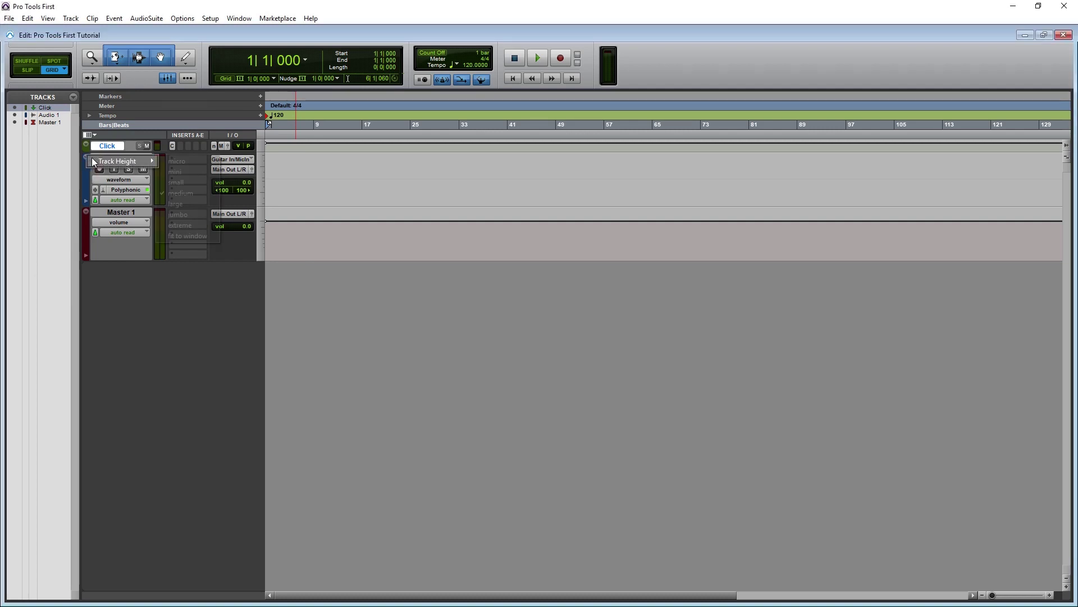
pyautogui.click(163, 171)
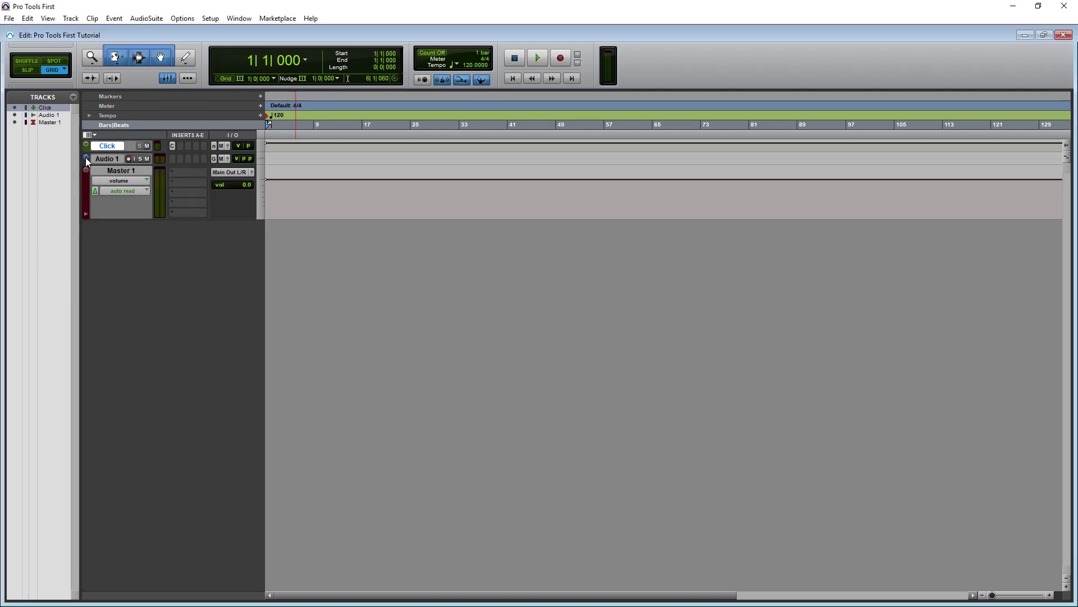
pyautogui.click(86, 158)
pyautogui.click(200, 193)
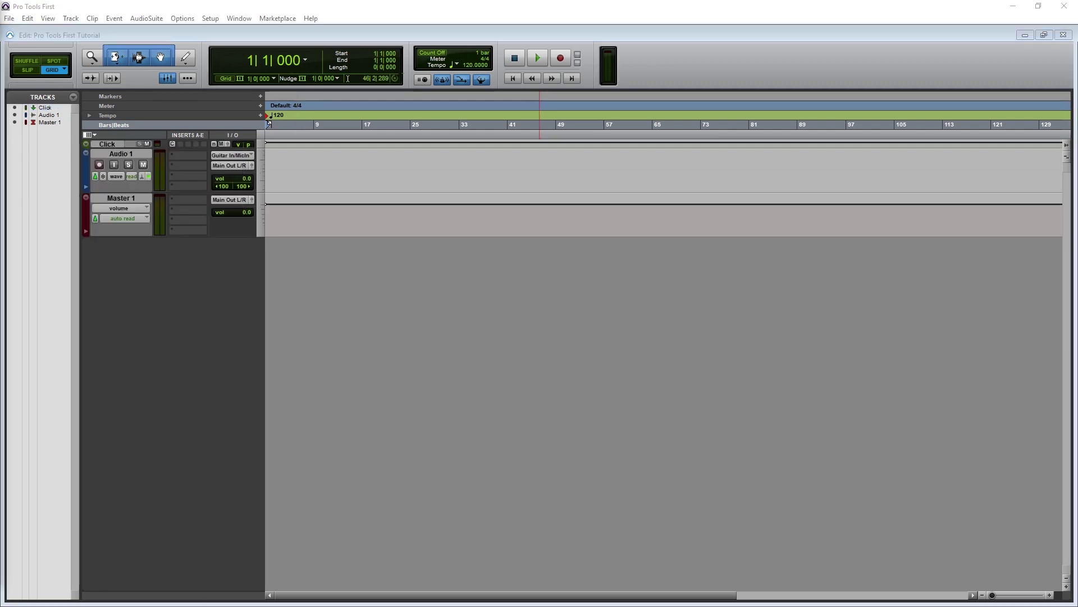
# Step: Rename Audio 1 to 'Electric Guitar 1' with the comment 'Direct Input - Avid Eleven Rack'
pyautogui.click(132, 154)
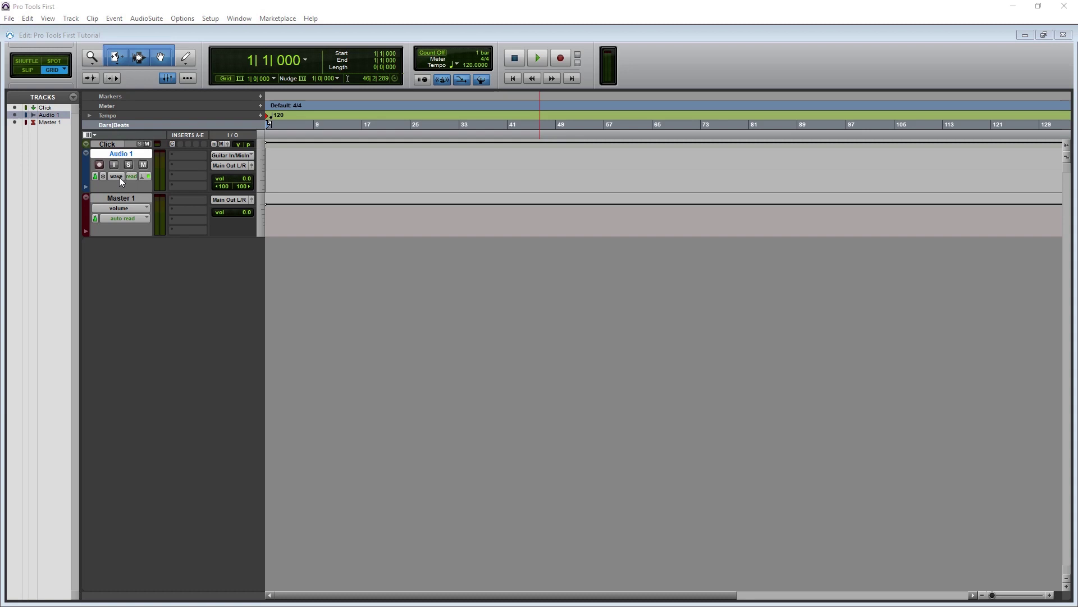
pyautogui.doubleClick(120, 153)
pyautogui.moveTo(337, 275); pyautogui.dragTo(635, 208)
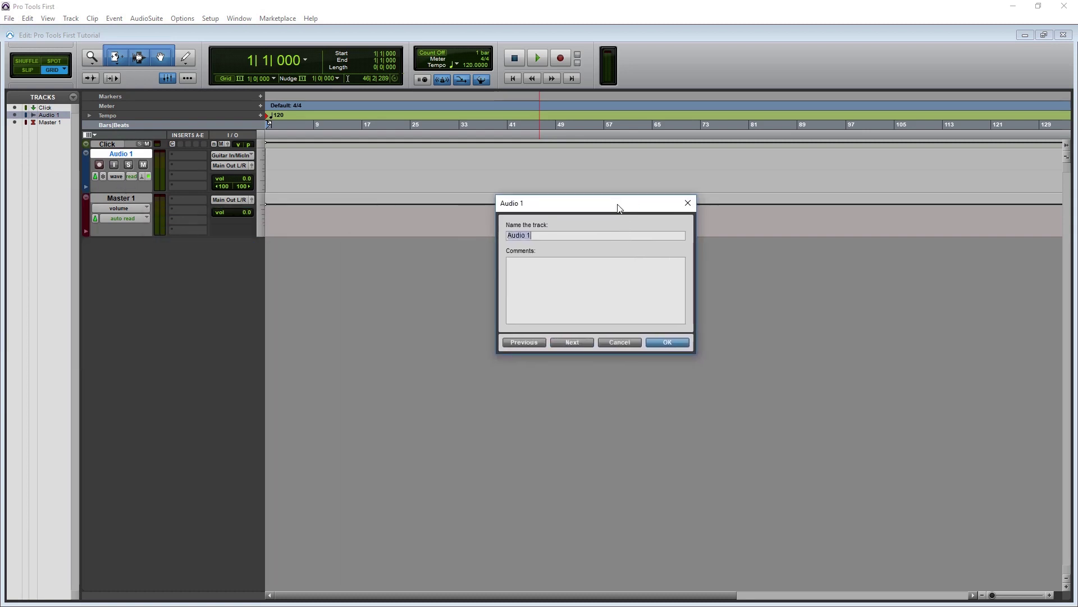
pyautogui.write('Electric')
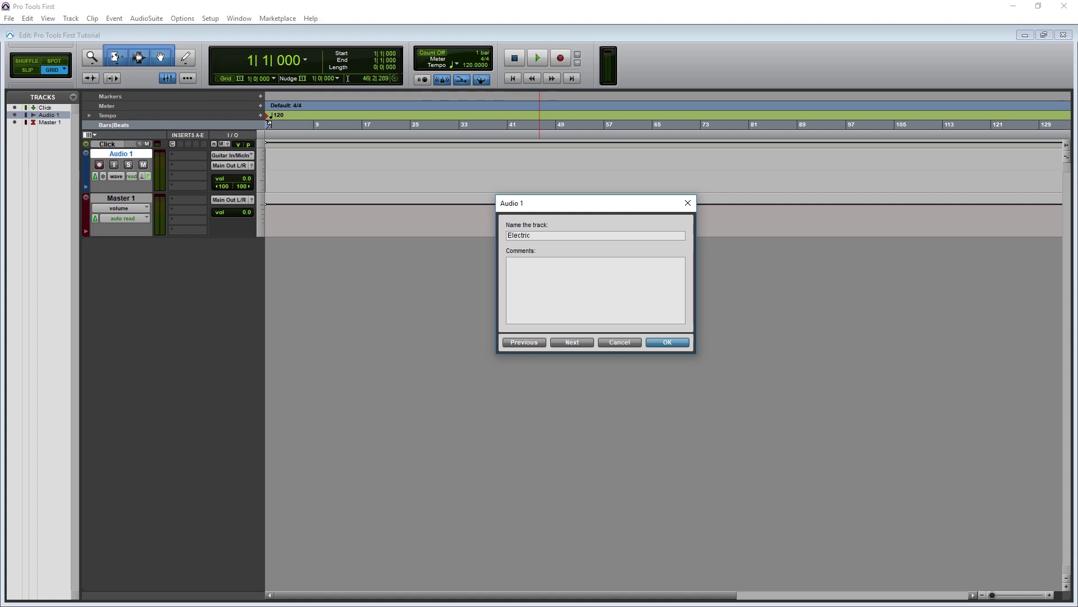
pyautogui.write(' Guitar 1')
pyautogui.press('Tab')
pyautogui.write('Direct Inpu')
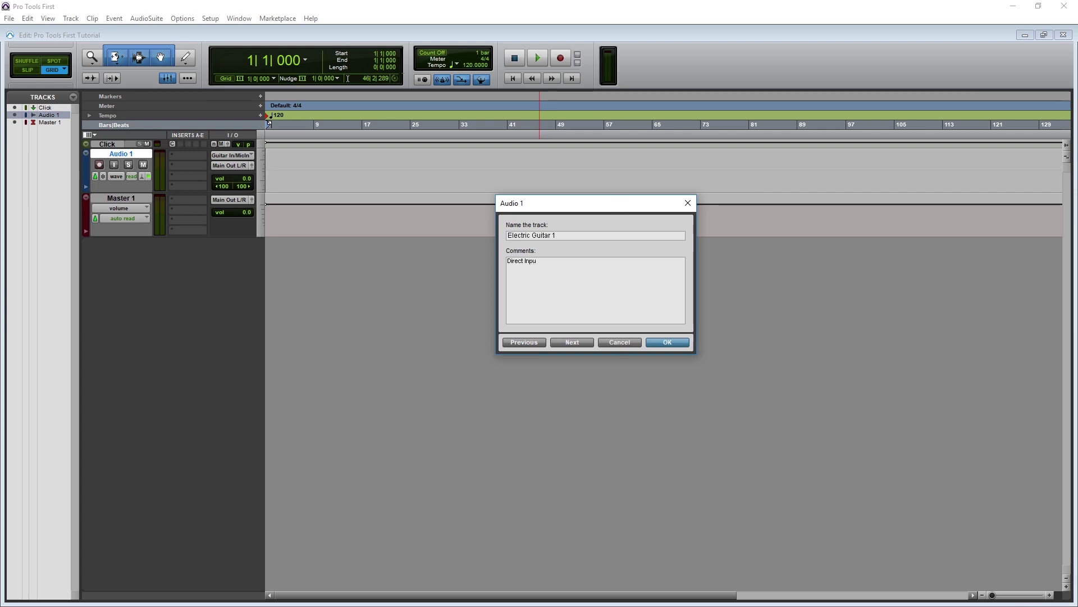
pyautogui.write('t - Avid Eleven Rack')
pyautogui.press('Return')
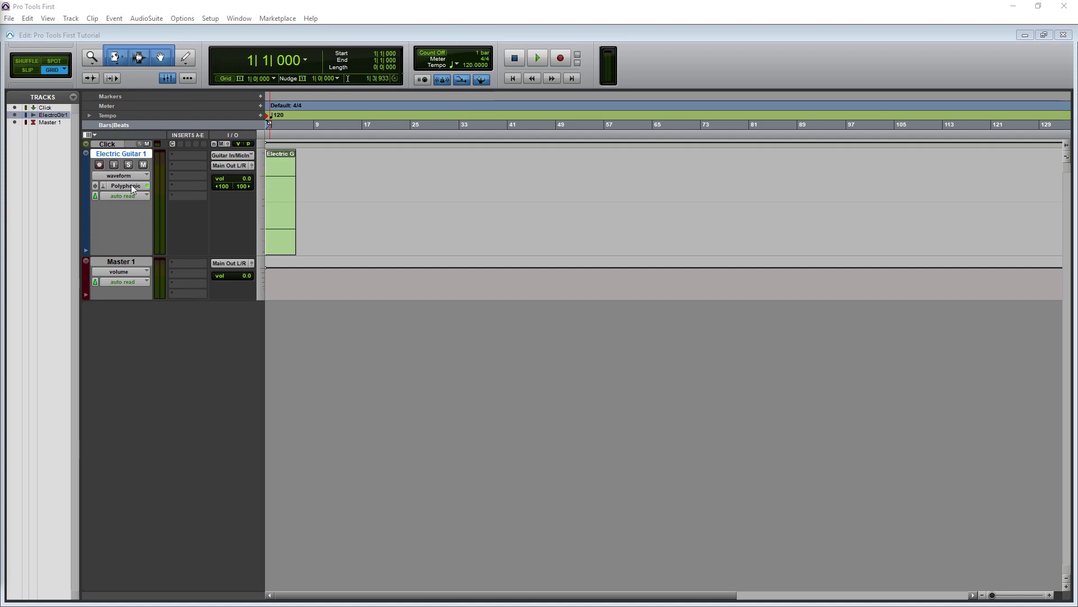
pyautogui.click(101, 168)
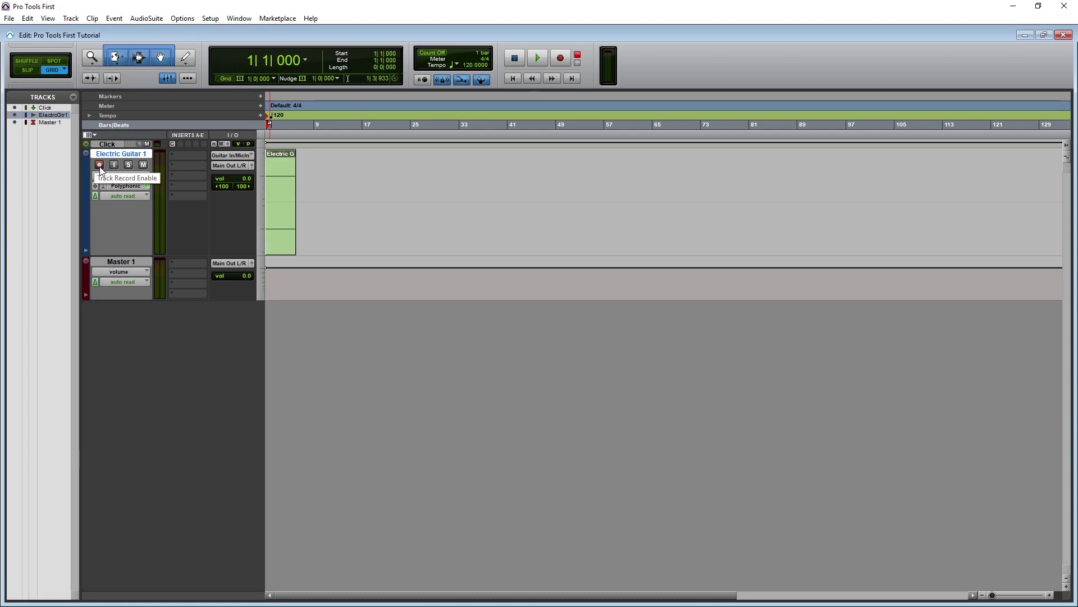
pyautogui.click(99, 166)
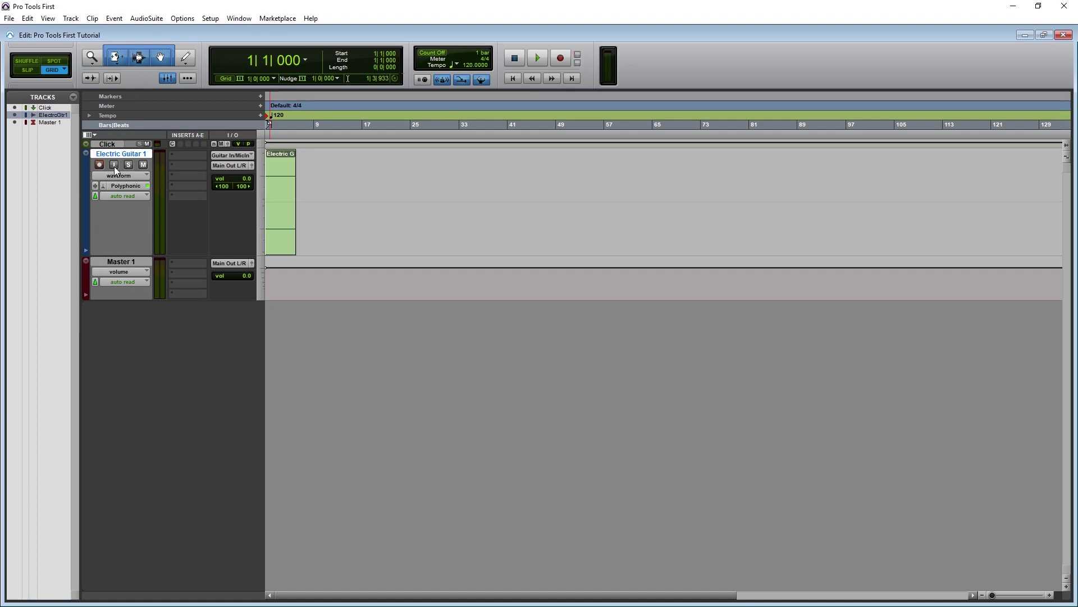
pyautogui.click(114, 166)
pyautogui.click(114, 167)
pyautogui.click(130, 169)
pyautogui.click(129, 165)
pyautogui.click(143, 165)
pyautogui.click(143, 165)
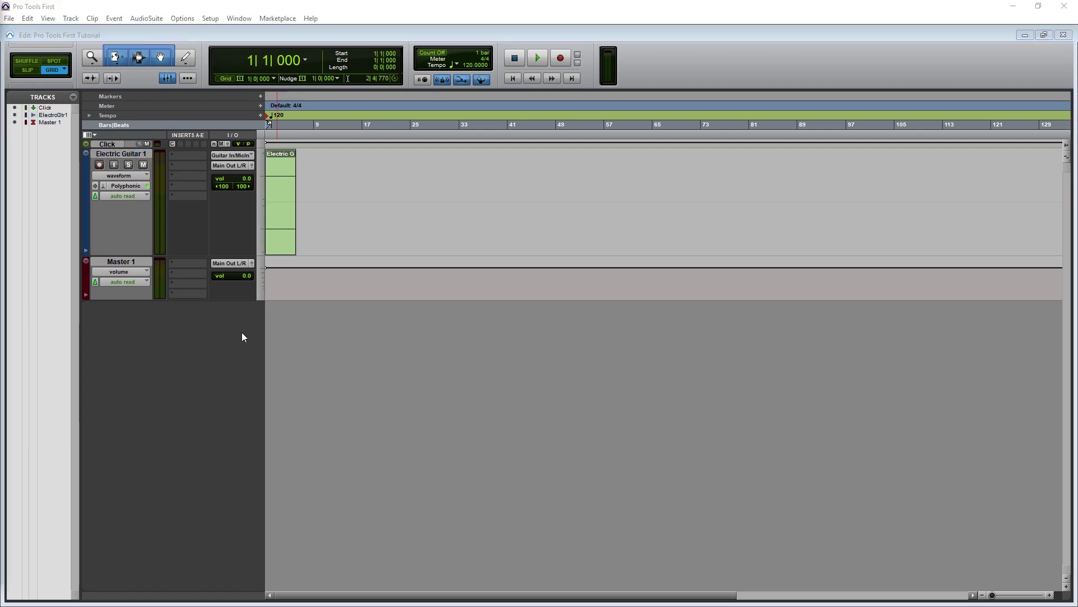
# Step: Switch the guitar track through warp, analysis and blocks views
pyautogui.click(130, 175)
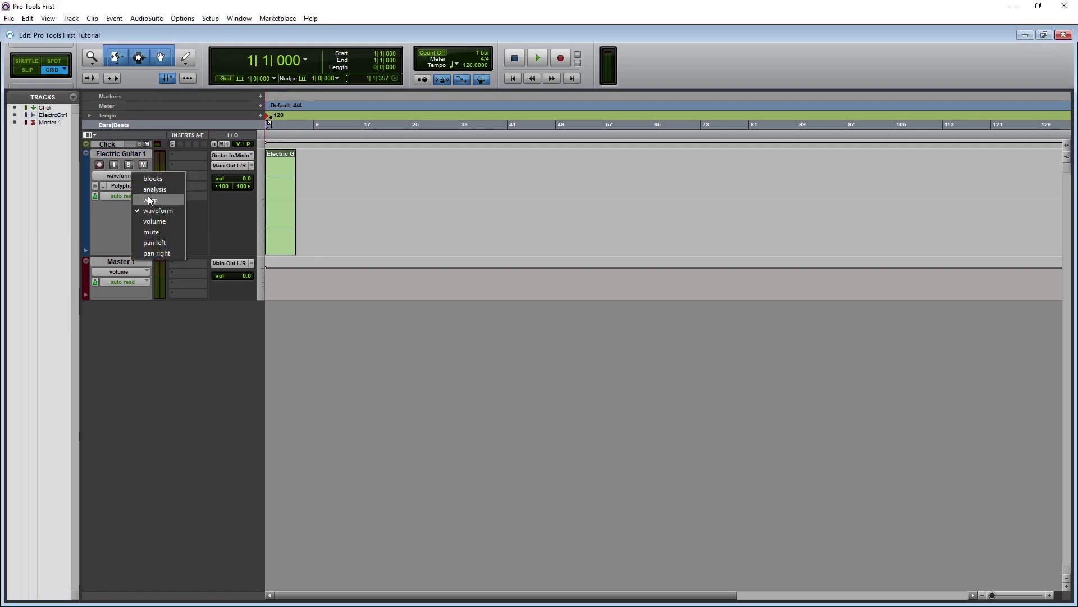
pyautogui.click(148, 200)
pyautogui.click(139, 177)
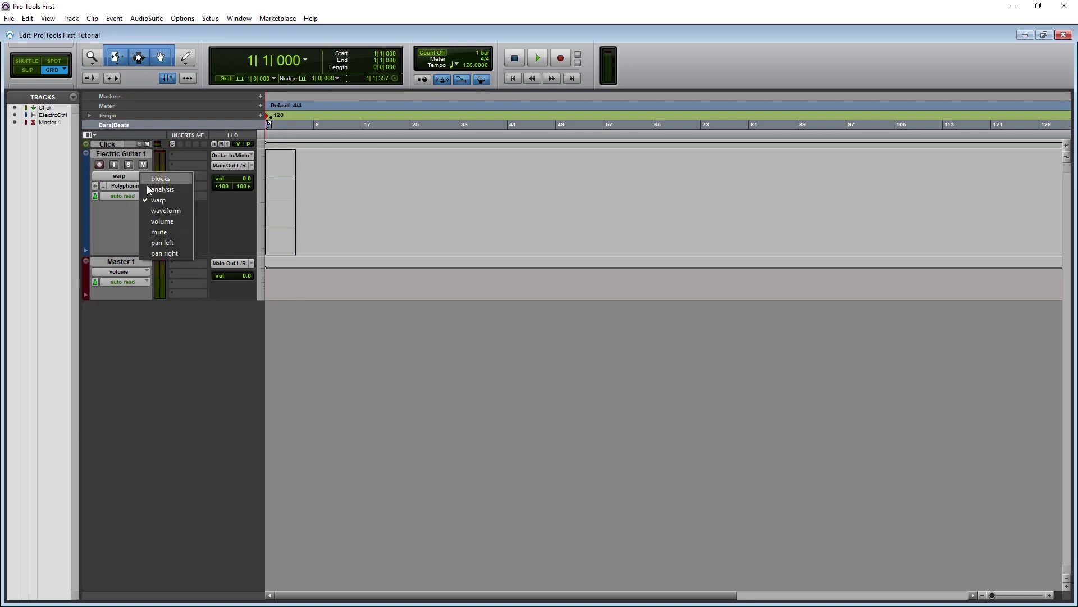
pyautogui.click(150, 188)
pyautogui.click(140, 176)
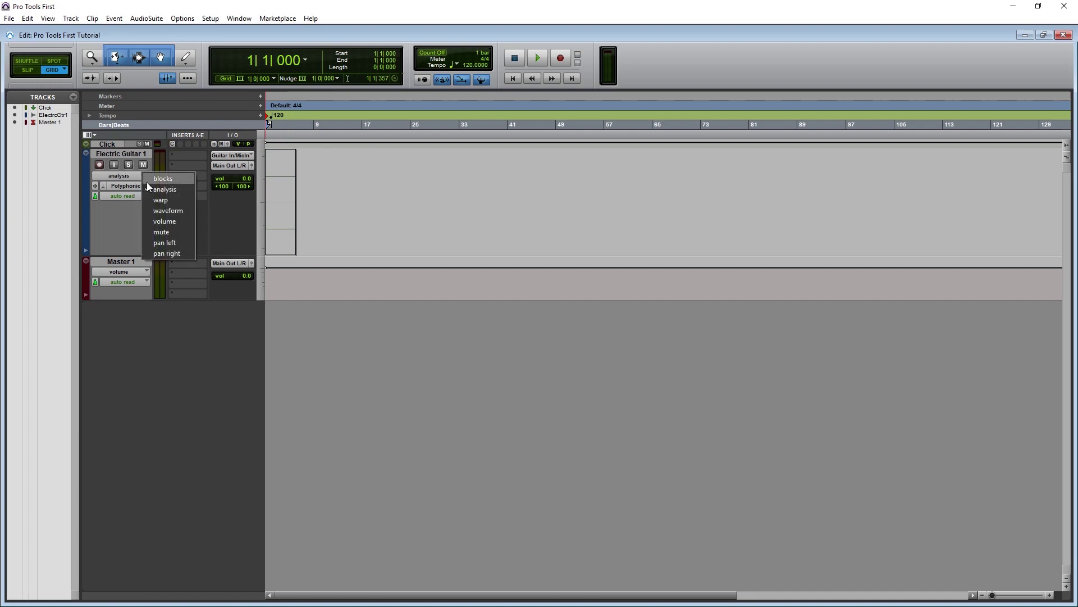
pyautogui.click(148, 180)
# Step: Drag the guitar clip to bar 8, then show waveform and volume automation views
pyautogui.click(274, 222)
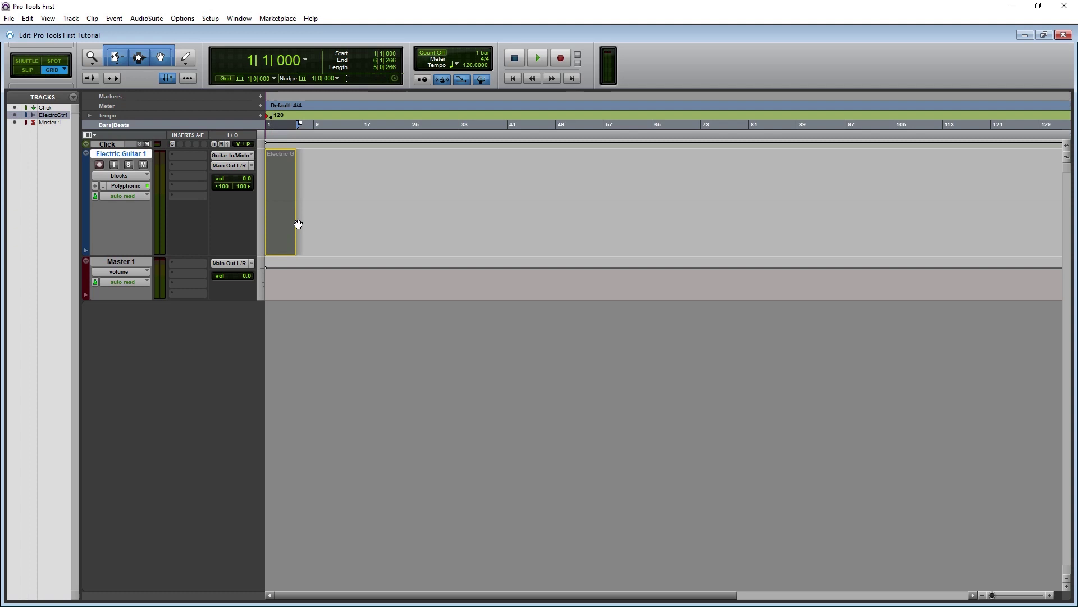
pyautogui.moveTo(298, 224); pyautogui.dragTo(329, 226)
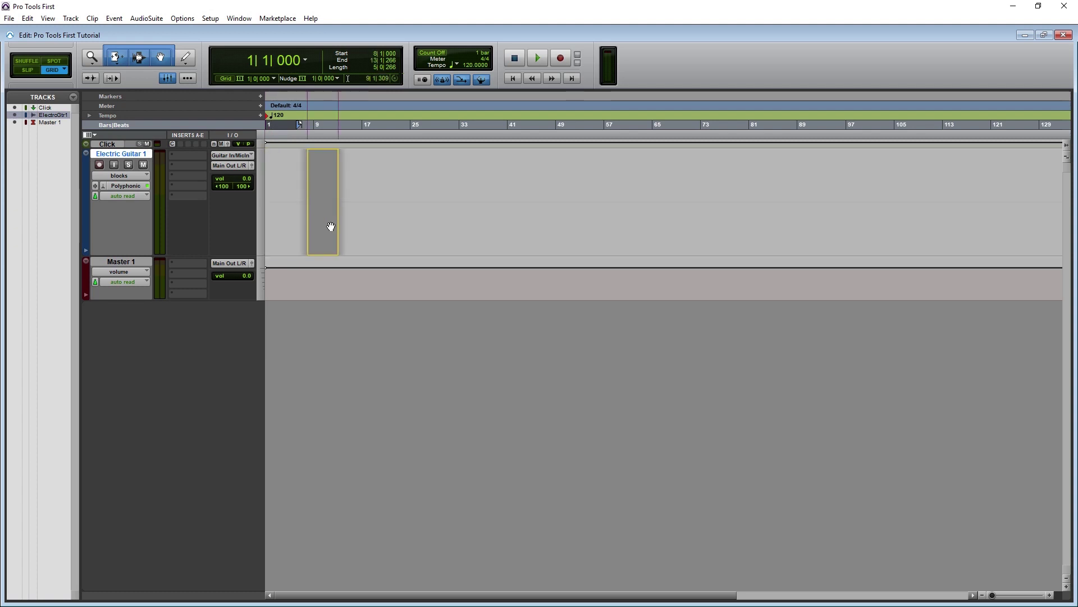
pyautogui.click(125, 174)
pyautogui.click(147, 198)
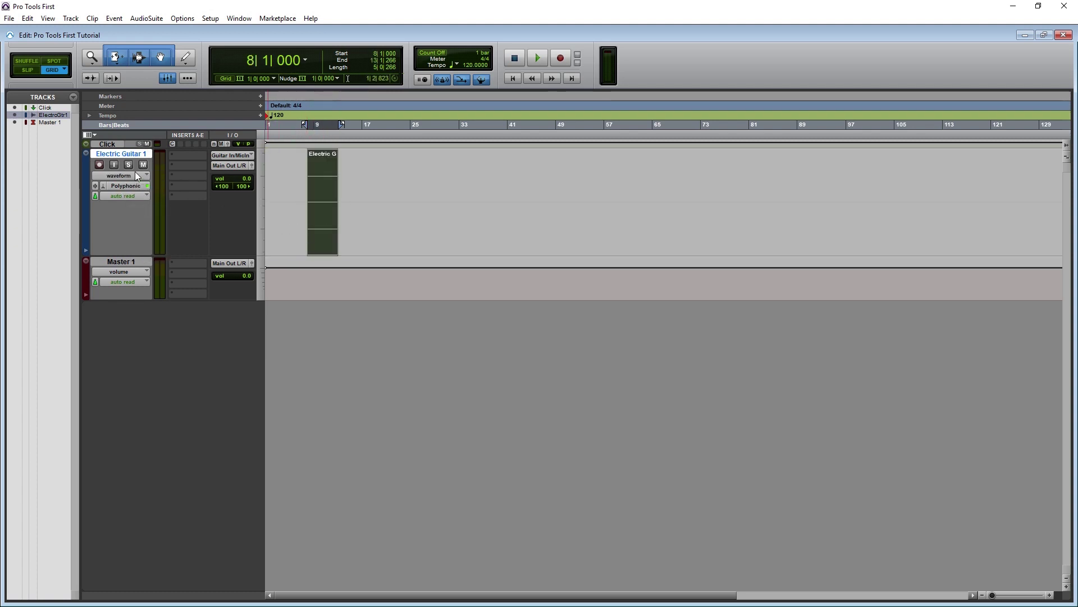
pyautogui.click(136, 172)
pyautogui.click(153, 221)
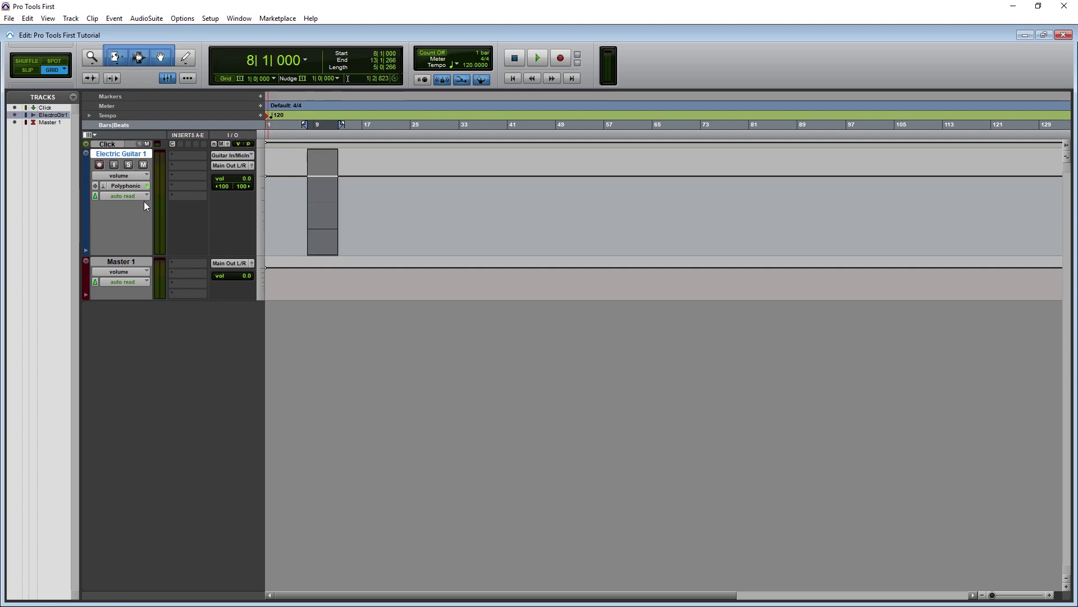
pyautogui.click(133, 177)
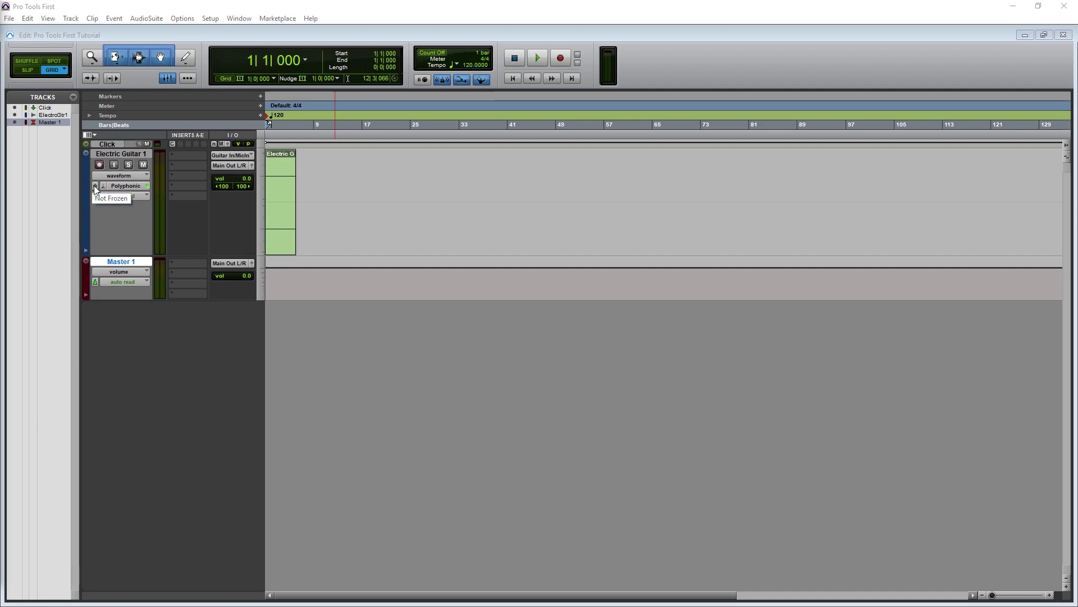
# Step: Freeze Electric Guitar 1, select its clip, and insert a Multichannel EQ plug-in
pyautogui.click(95, 186)
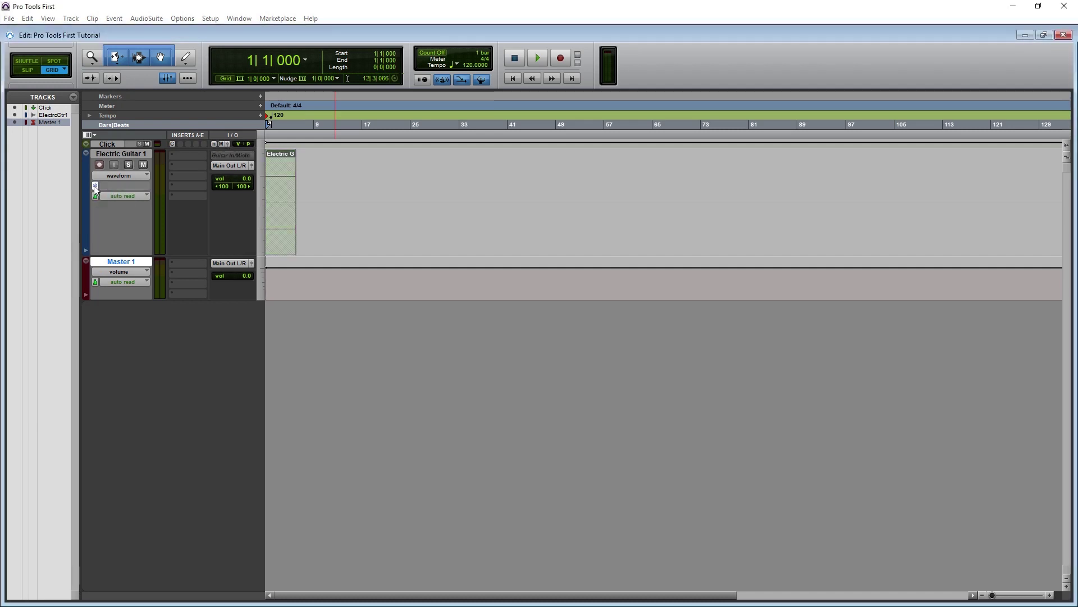
pyautogui.click(280, 217)
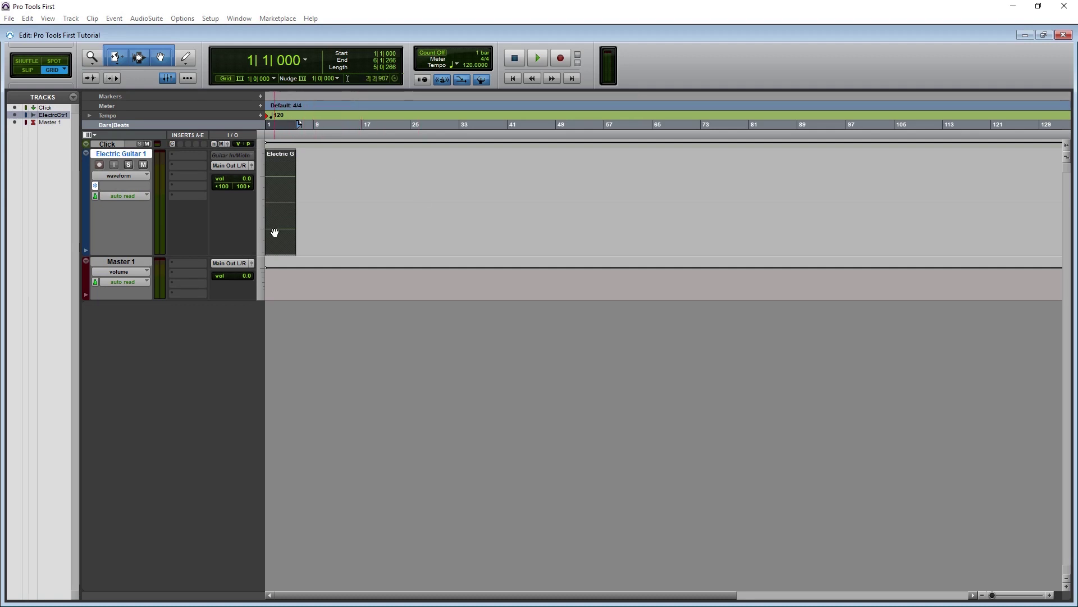
pyautogui.click(180, 155)
pyautogui.click(174, 172)
pyautogui.click(174, 171)
pyautogui.moveTo(207, 193)
pyautogui.moveTo(315, 194)
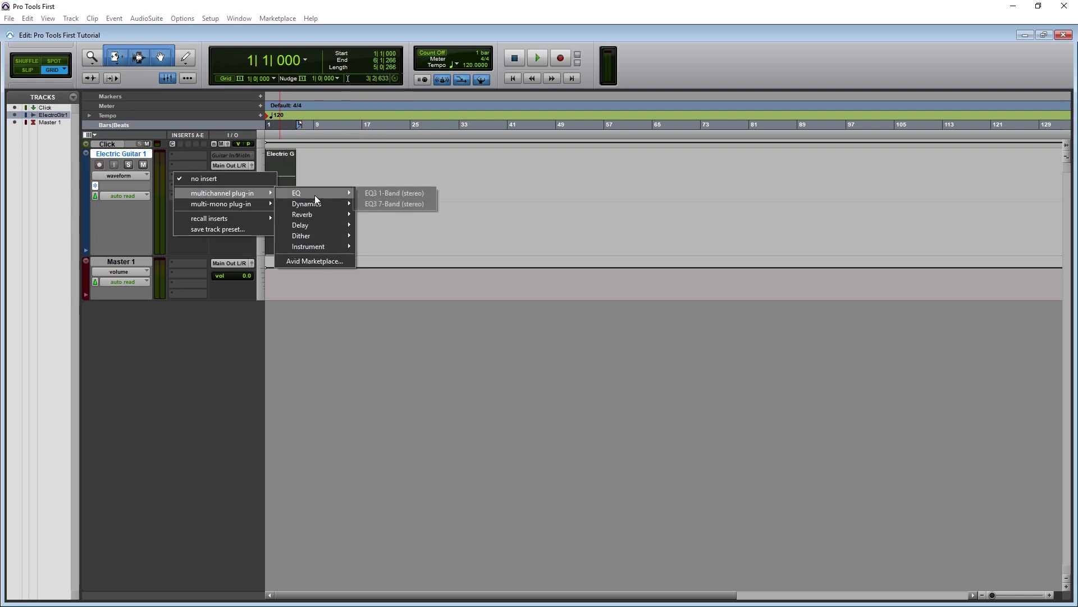
pyautogui.click(389, 196)
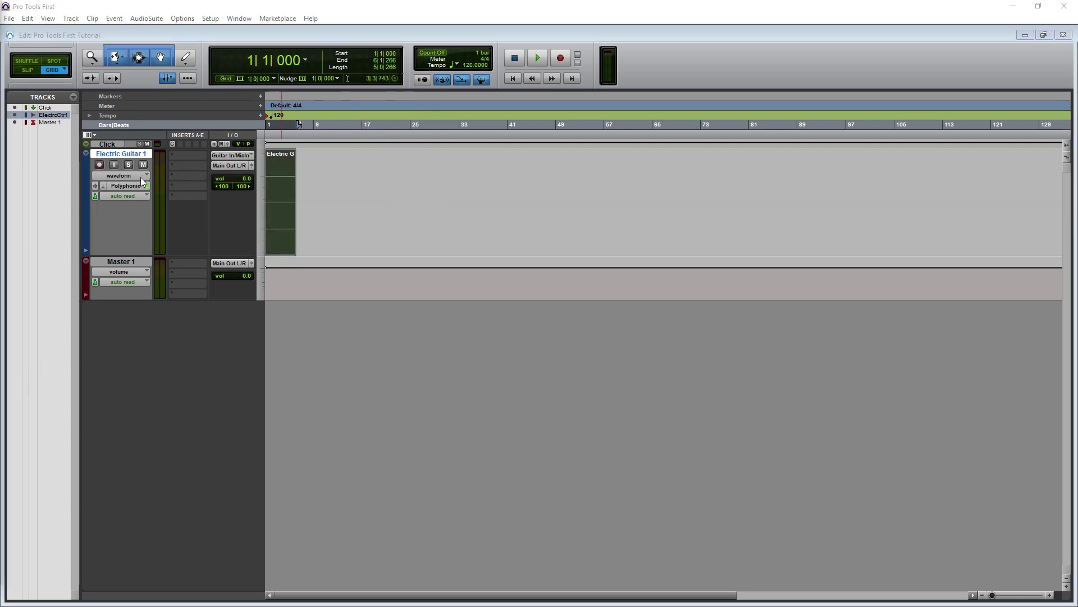
# Step: Try the Rhythmic, Monophonic and Varispeed elastic modes, then settle on Polyphonic
pyautogui.click(124, 187)
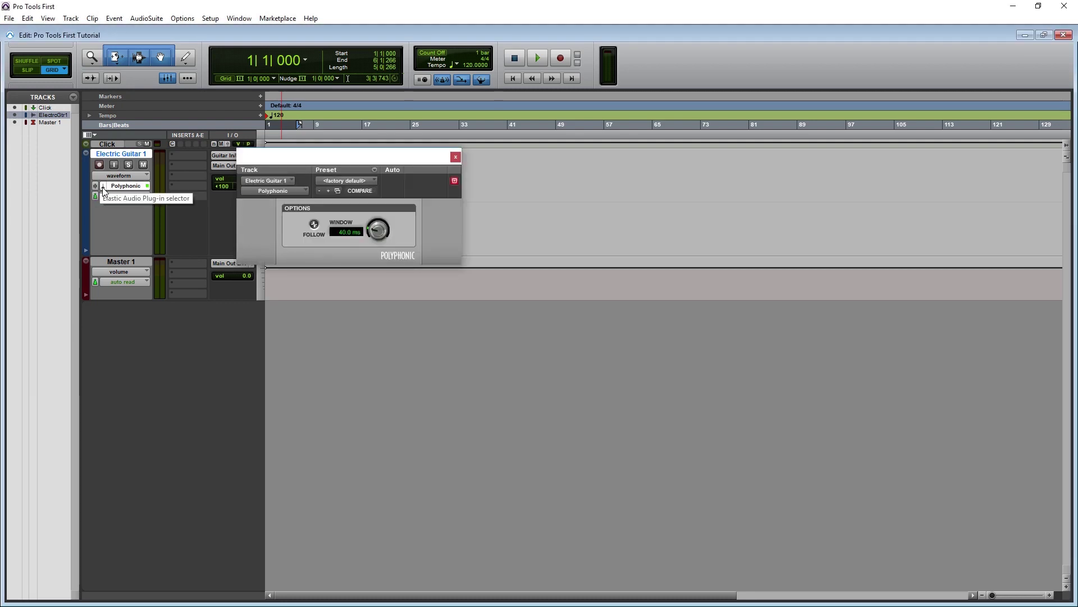
pyautogui.click(255, 191)
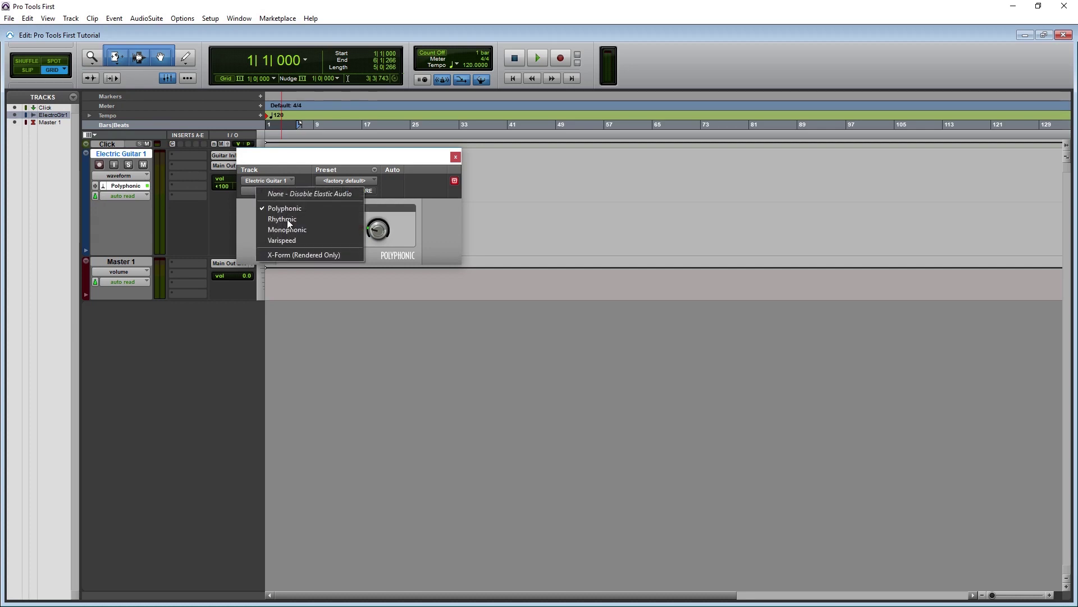
pyautogui.click(282, 219)
pyautogui.click(274, 191)
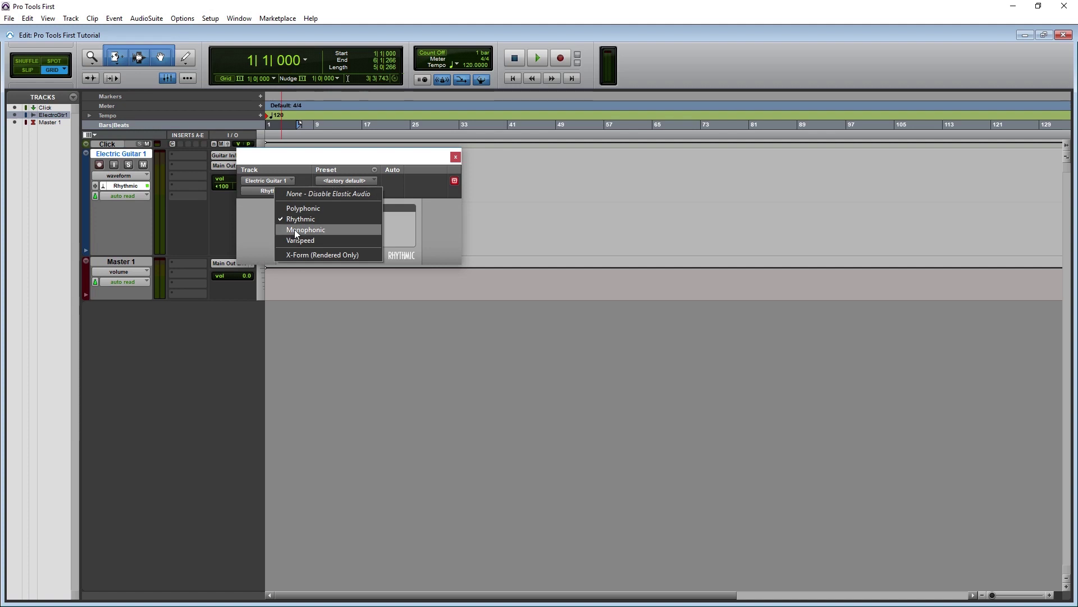
pyautogui.click(293, 229)
pyautogui.click(282, 192)
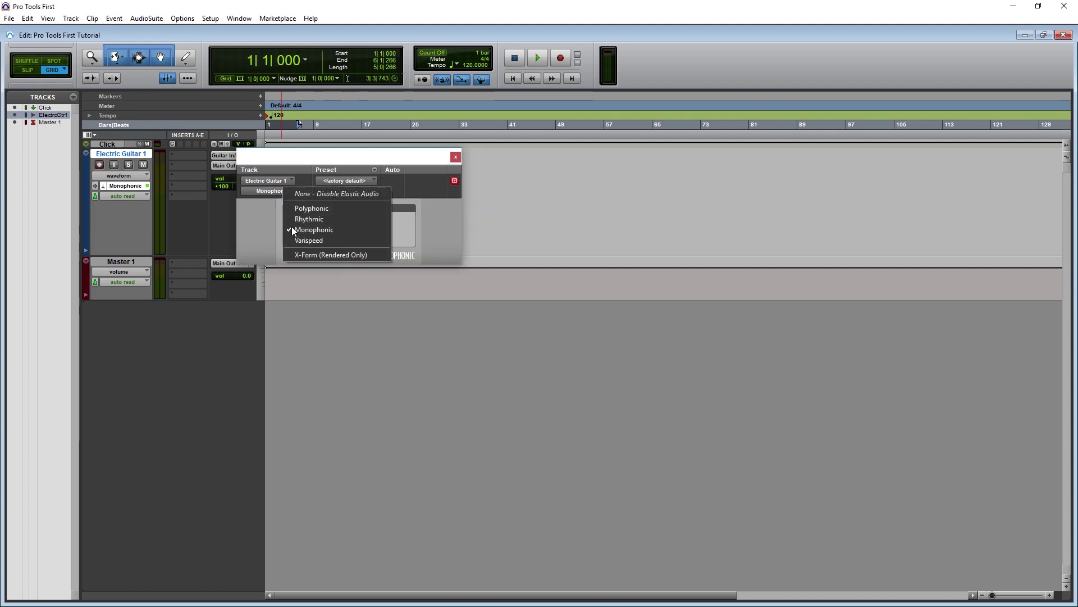
pyautogui.click(301, 241)
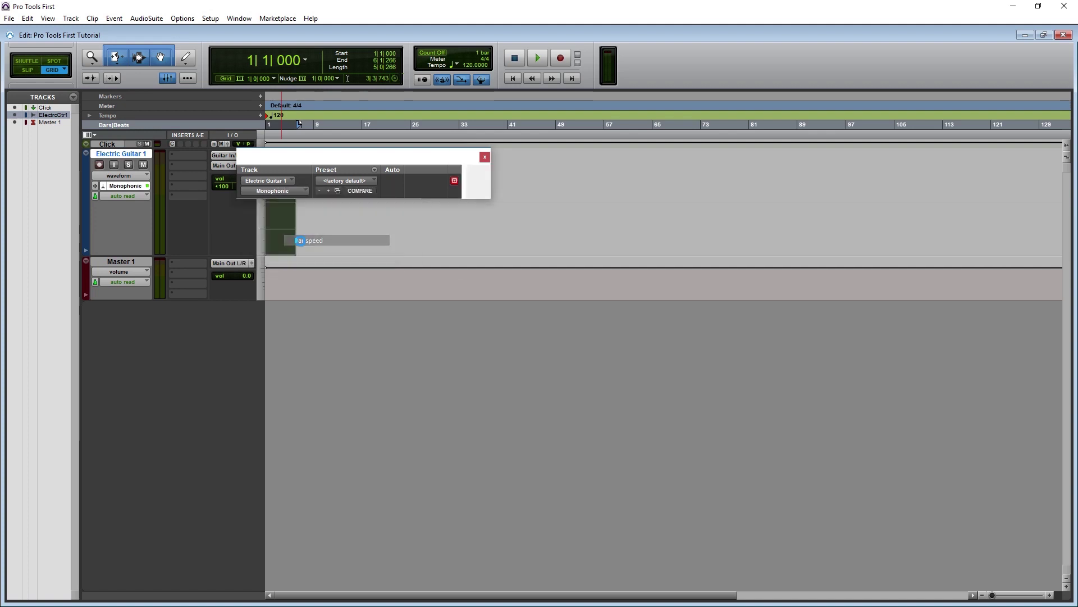
pyautogui.click(272, 192)
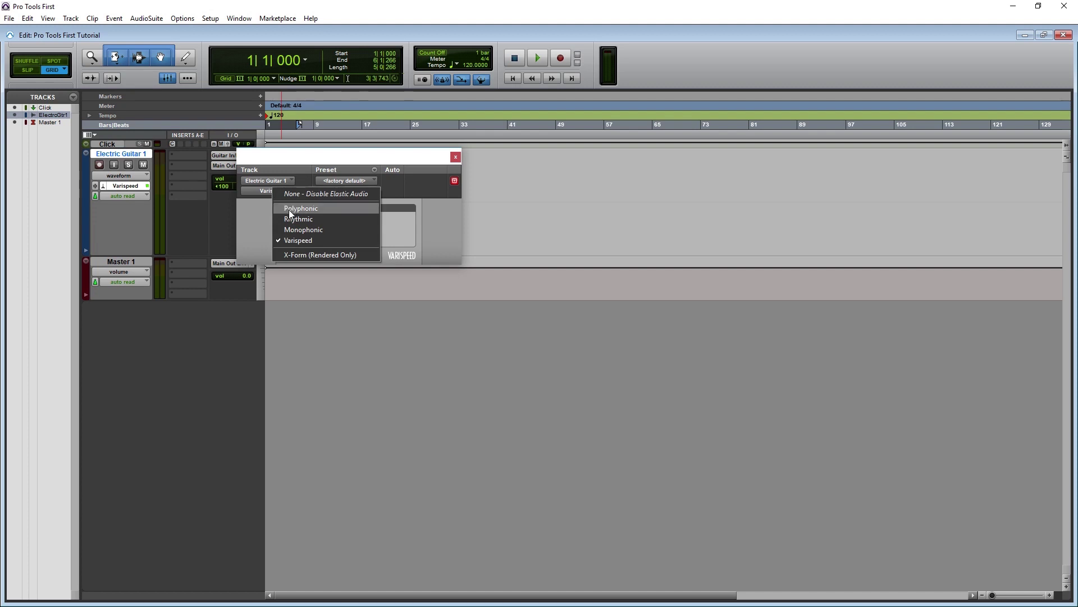
pyautogui.click(290, 209)
pyautogui.click(288, 190)
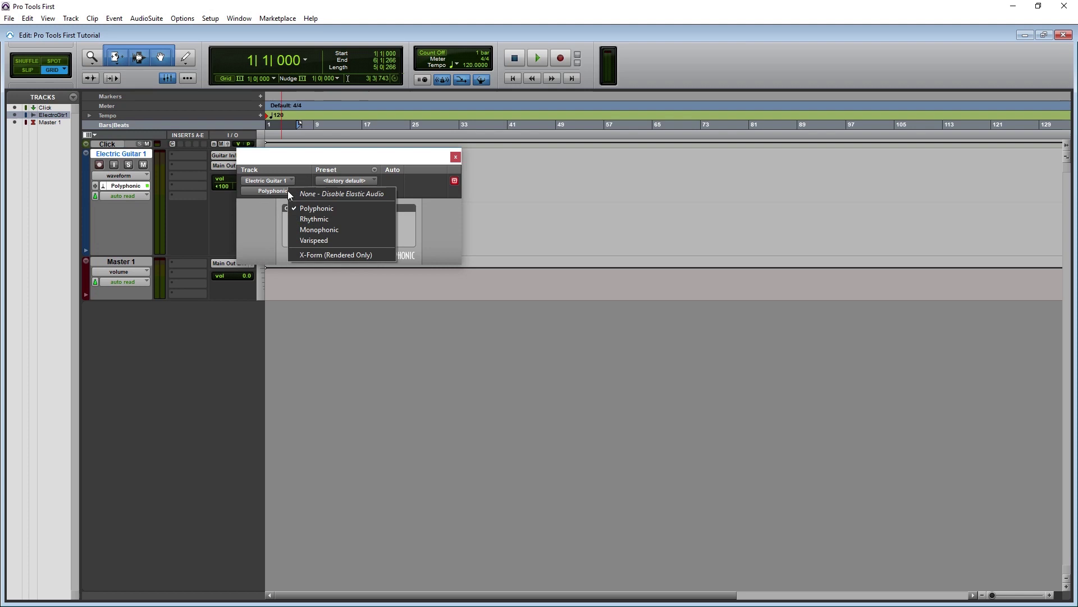
pyautogui.click(309, 255)
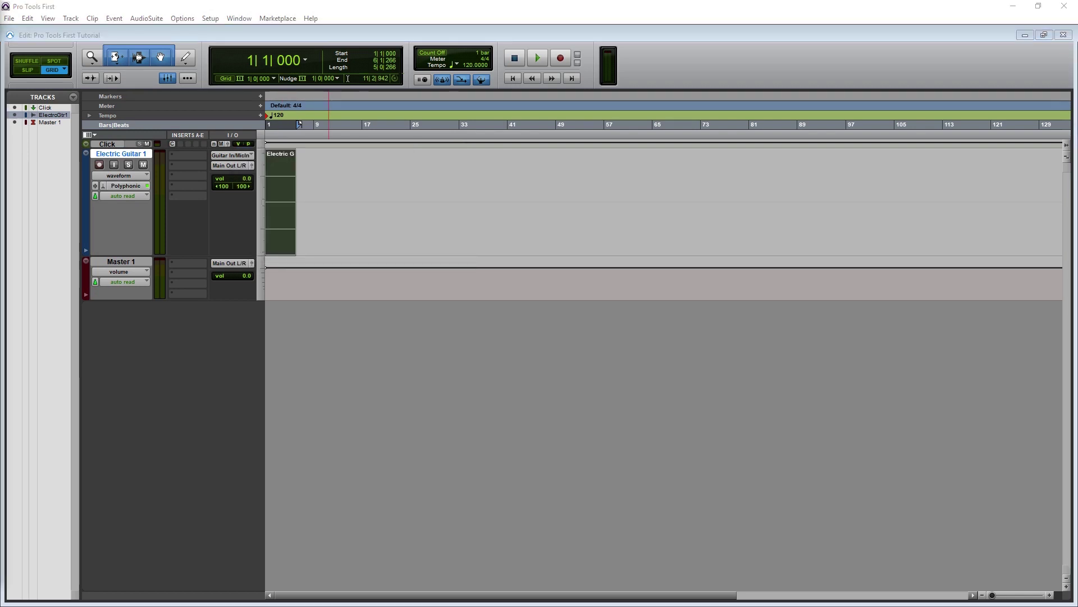
pyautogui.click(95, 197)
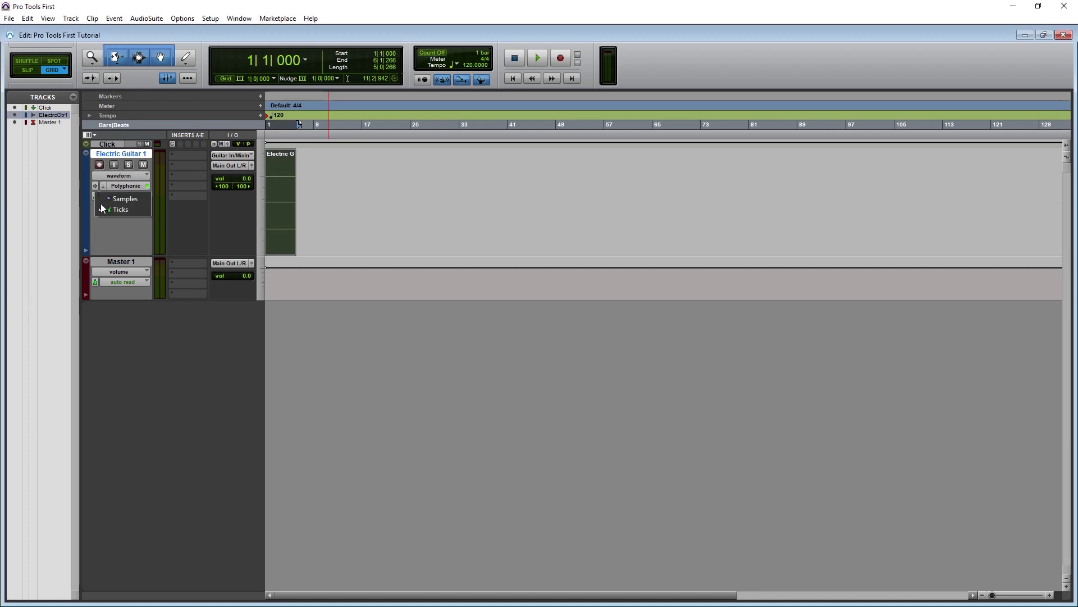
pyautogui.click(108, 199)
pyautogui.click(95, 197)
pyautogui.click(103, 209)
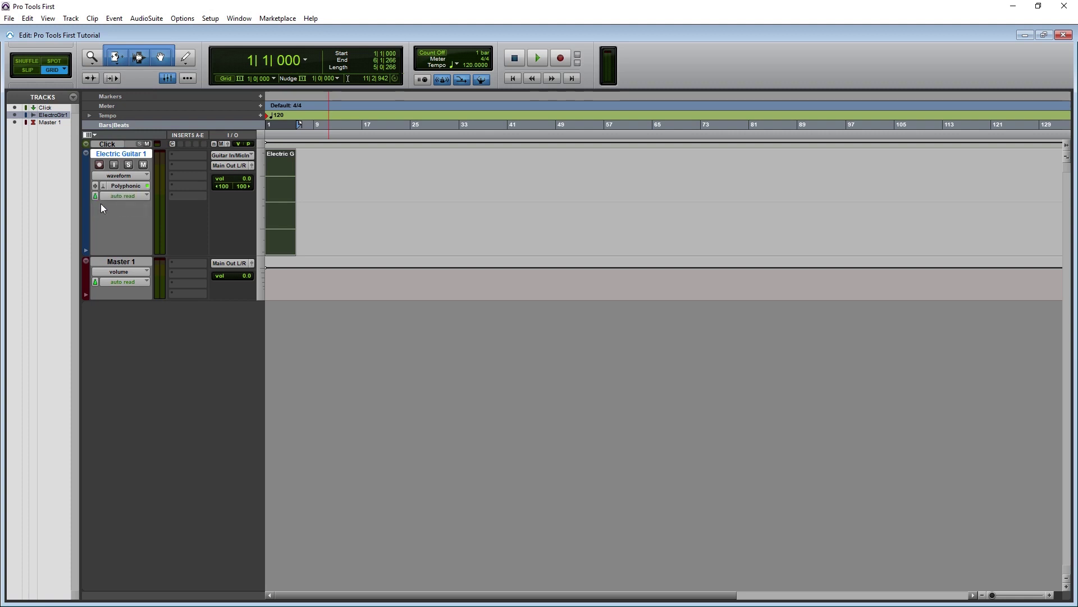
pyautogui.click(94, 197)
pyautogui.click(110, 199)
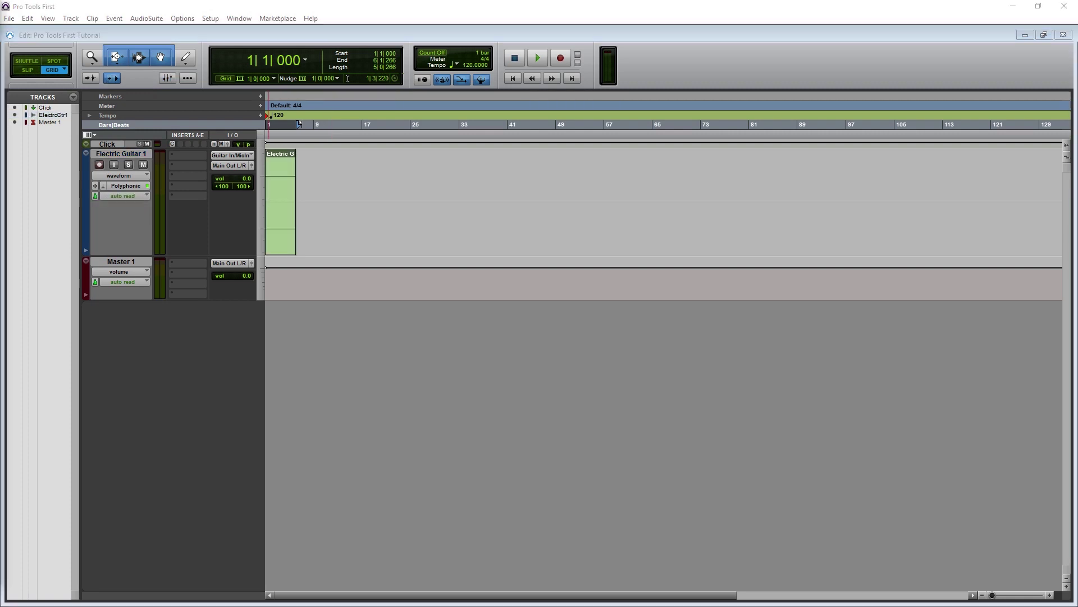
pyautogui.click(130, 197)
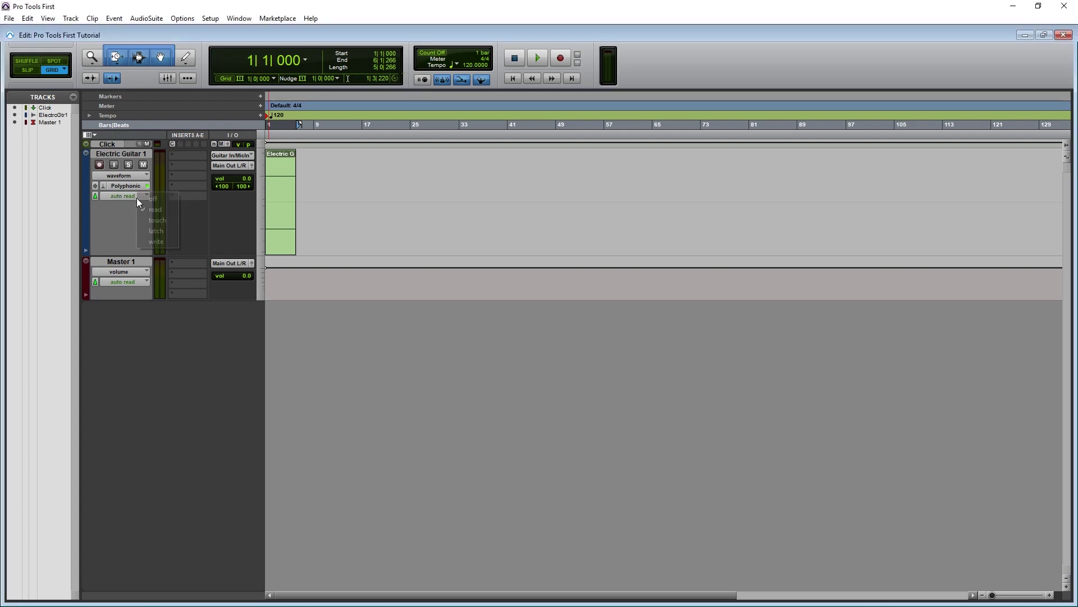
pyautogui.click(156, 242)
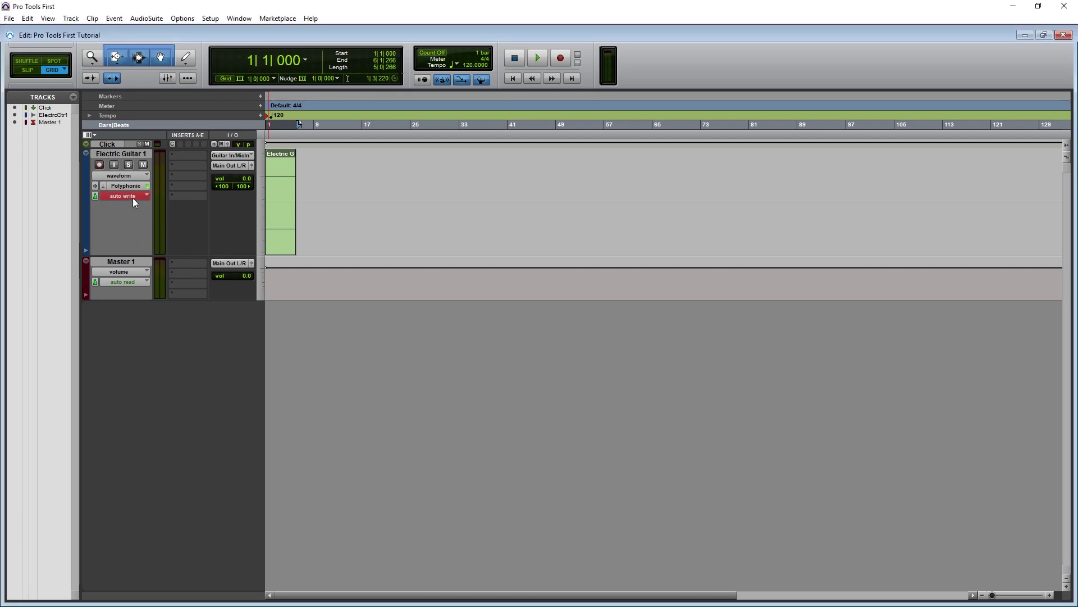
pyautogui.click(134, 198)
pyautogui.click(151, 208)
pyautogui.click(86, 251)
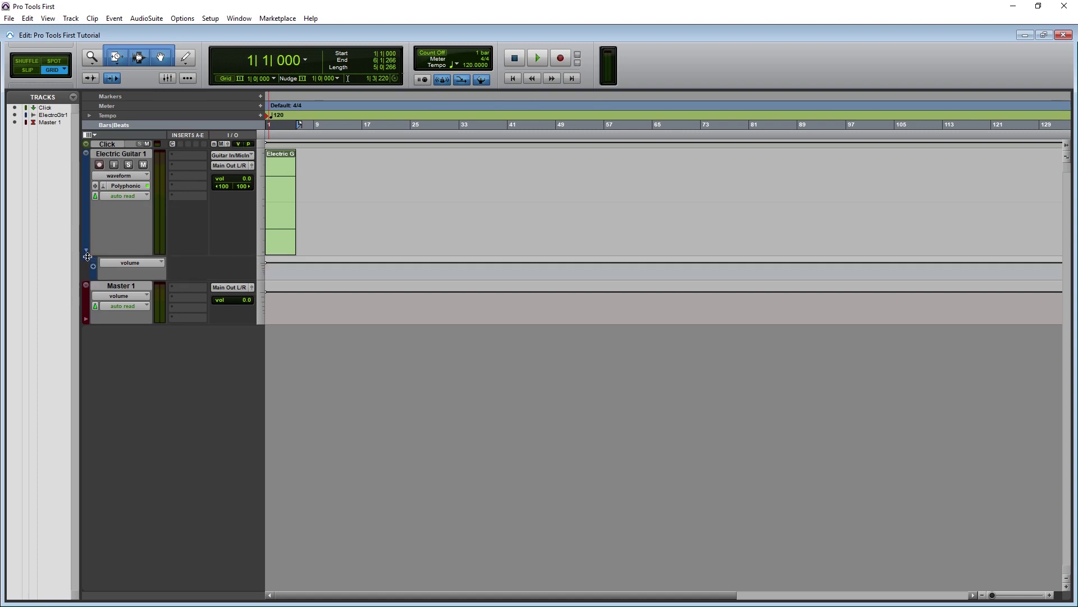
pyautogui.click(124, 259)
pyautogui.click(93, 265)
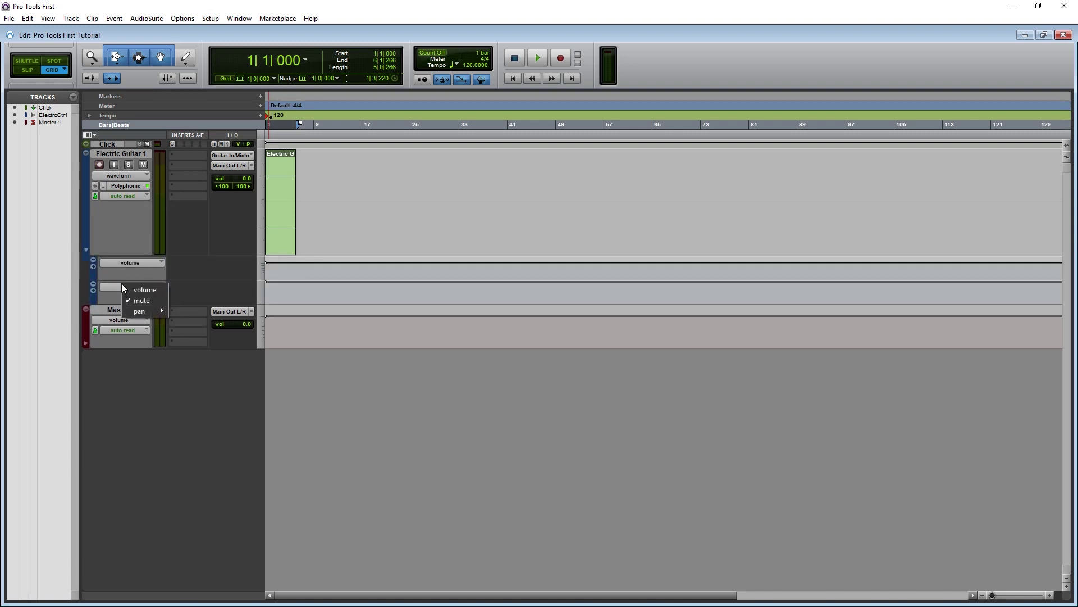
pyautogui.click(86, 250)
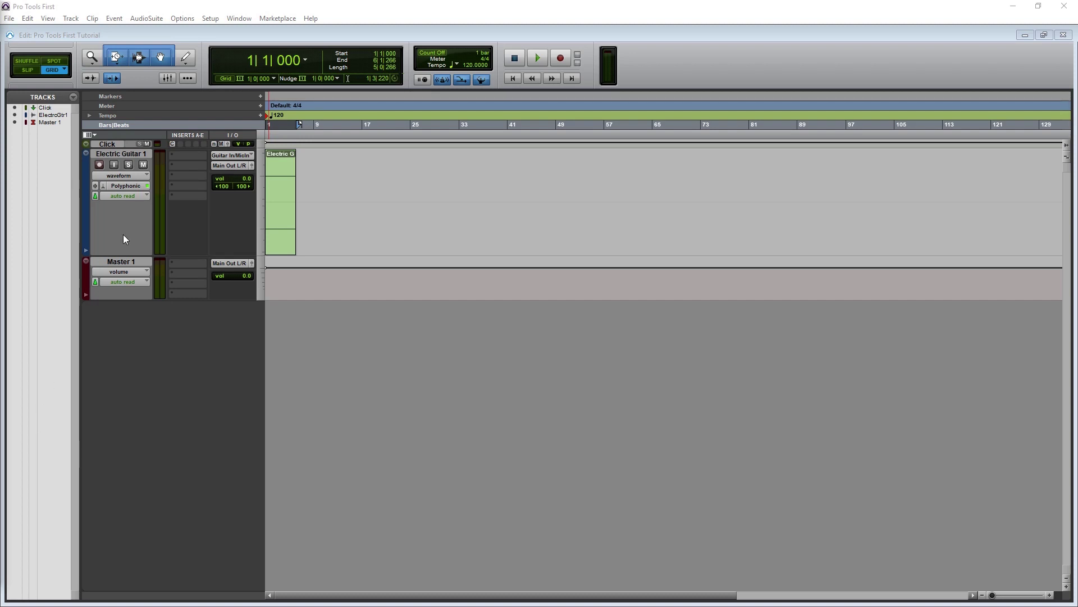
pyautogui.click(174, 153)
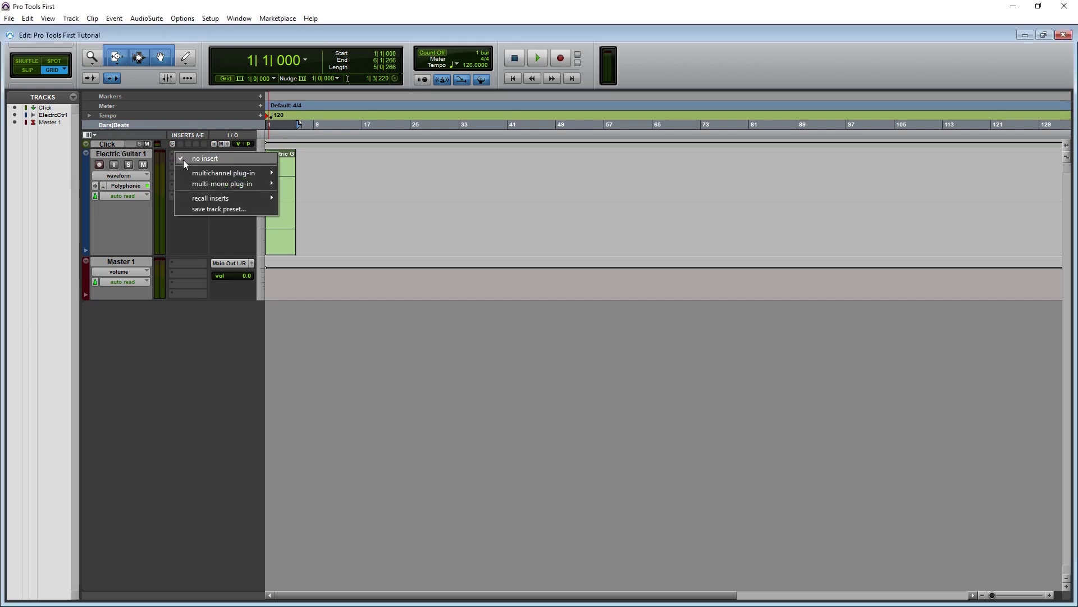
pyautogui.moveTo(198, 170)
pyautogui.moveTo(315, 173)
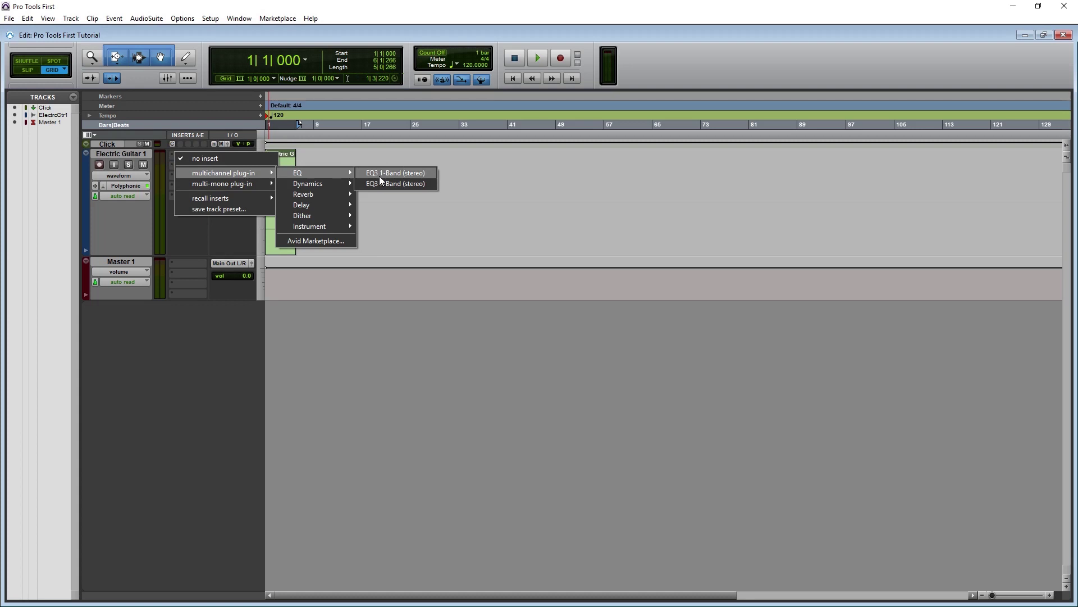
pyautogui.click(379, 177)
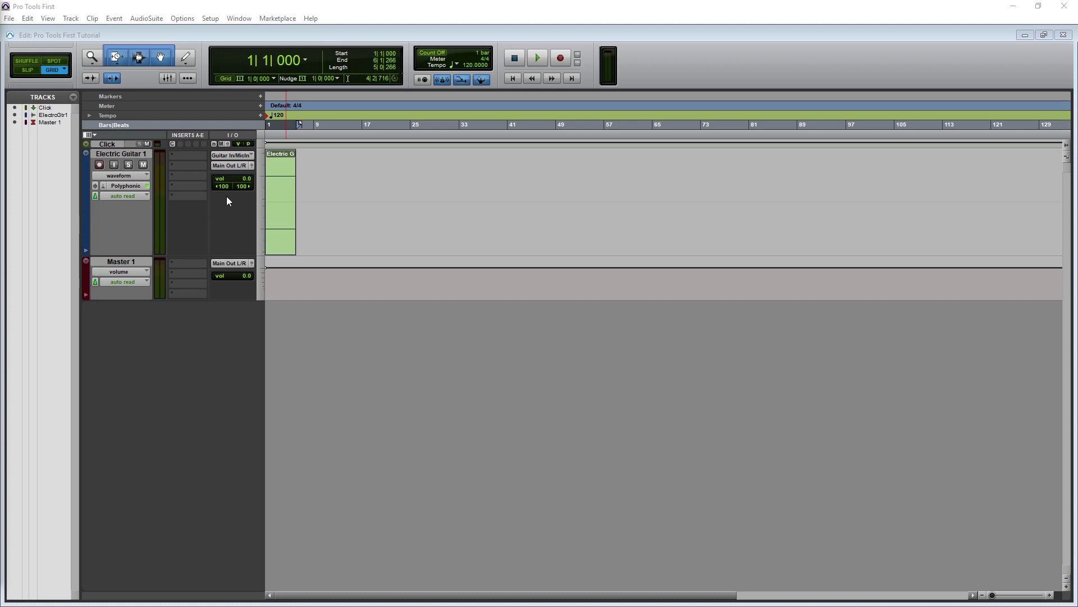
pyautogui.click(250, 158)
pyautogui.moveTo(284, 173)
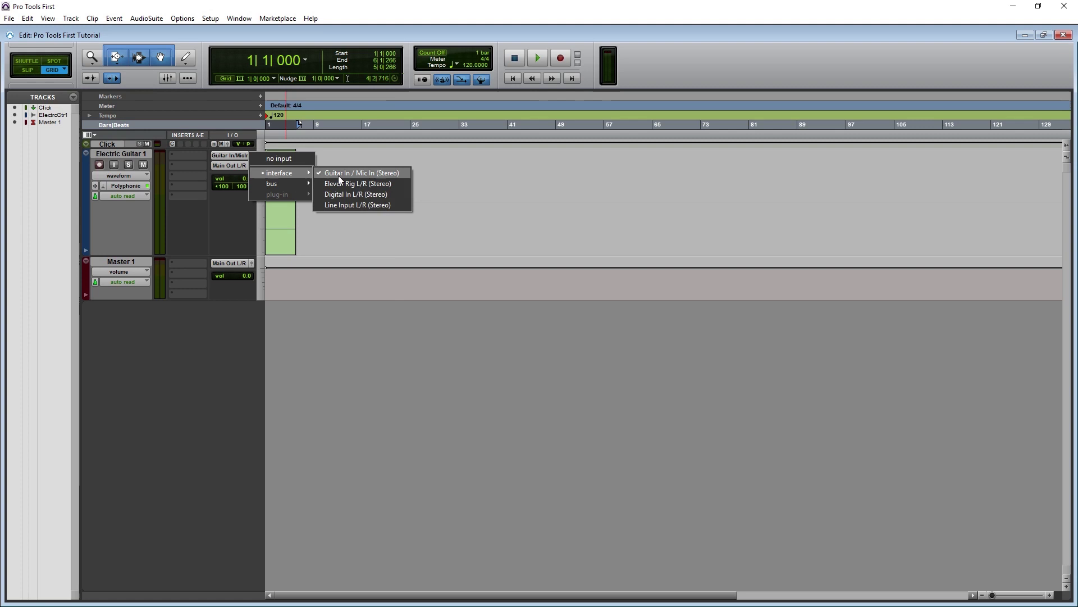
pyautogui.click(339, 177)
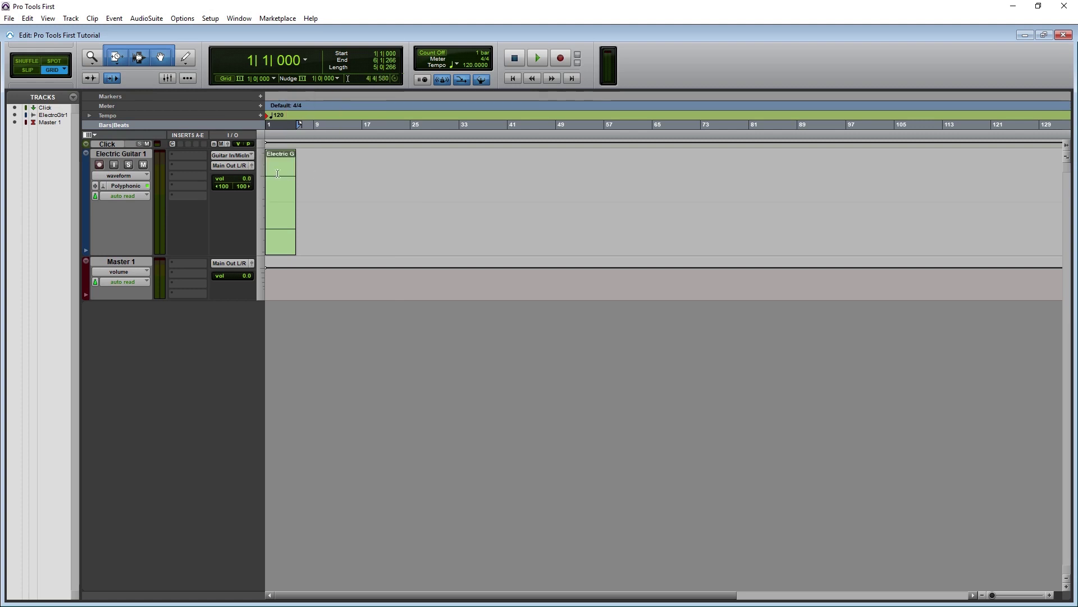
pyautogui.click(232, 165)
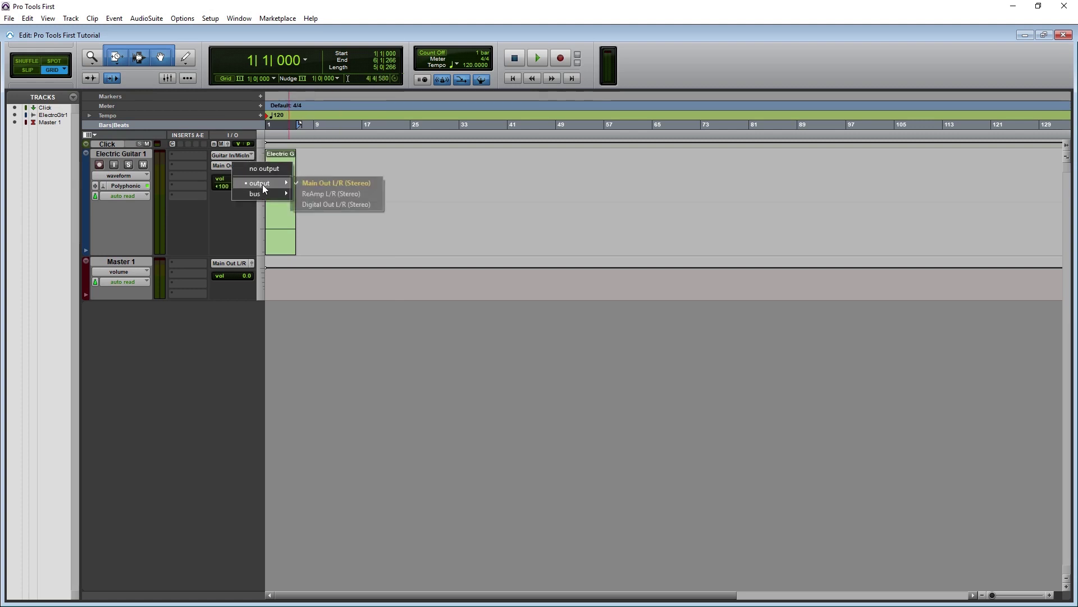
pyautogui.click(317, 193)
pyautogui.click(240, 165)
pyautogui.moveTo(268, 183)
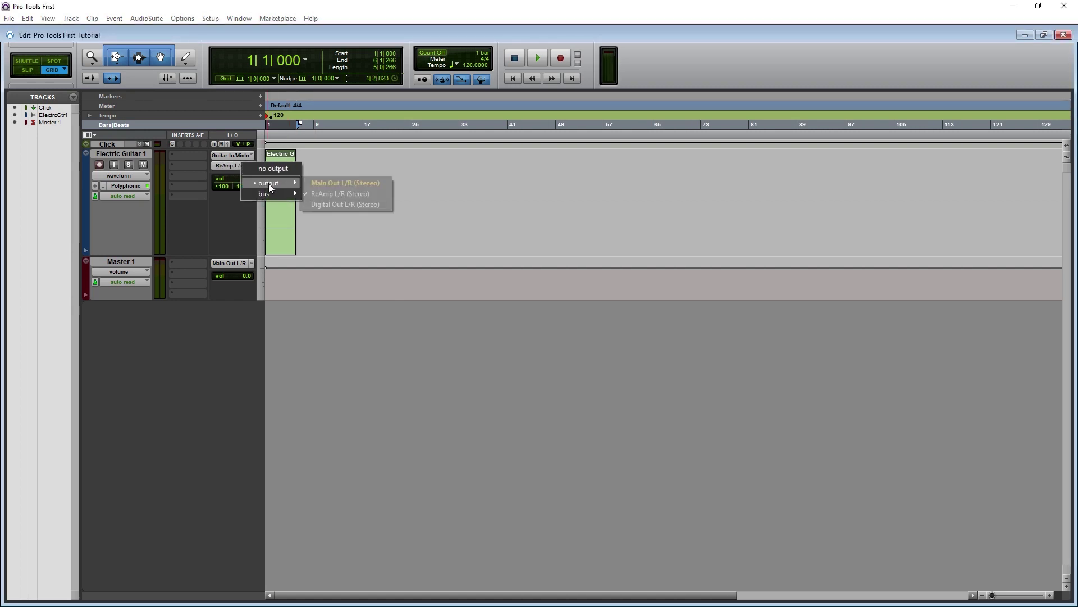
pyautogui.click(319, 179)
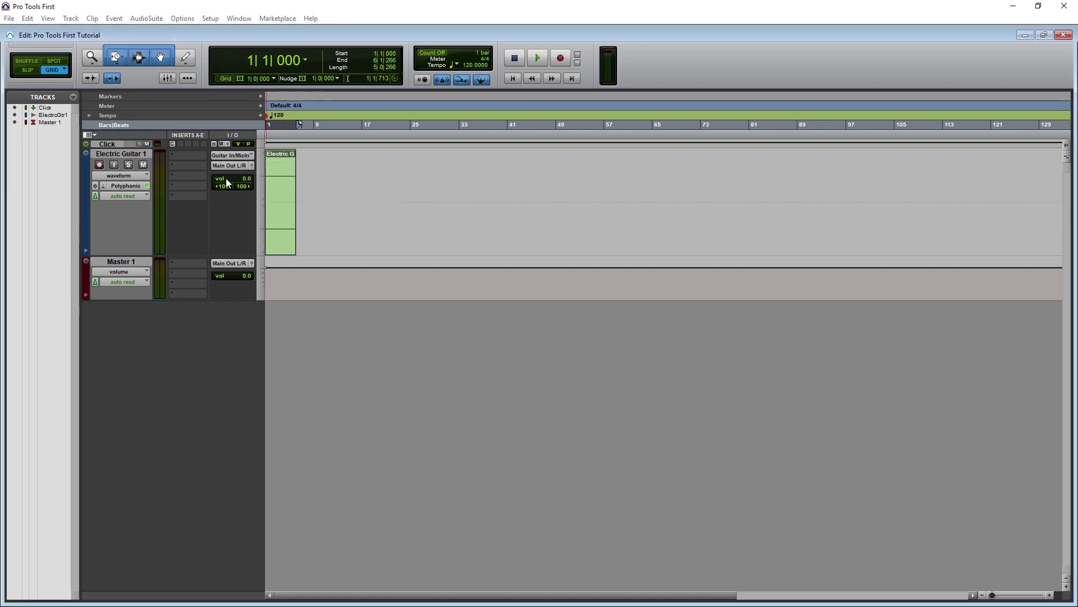
pyautogui.moveTo(228, 179); pyautogui.dragTo(251, 140)
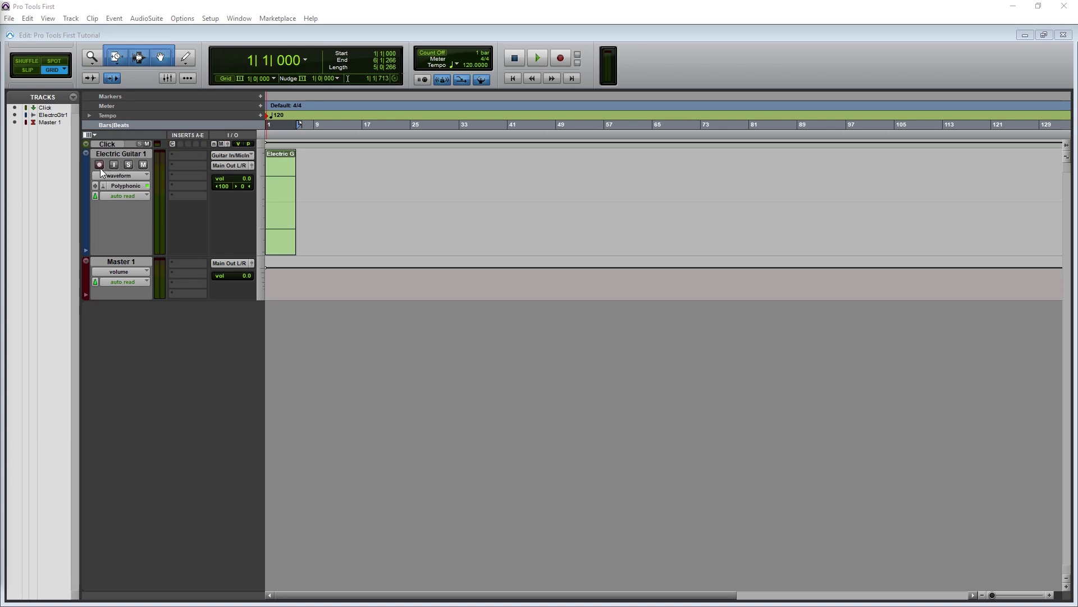
# Step: Delete the old guitar clip and record a new take, Electric Guitar 1_02, spanning bars 1 to about 10
pyautogui.click(277, 228)
pyautogui.press('Delete')
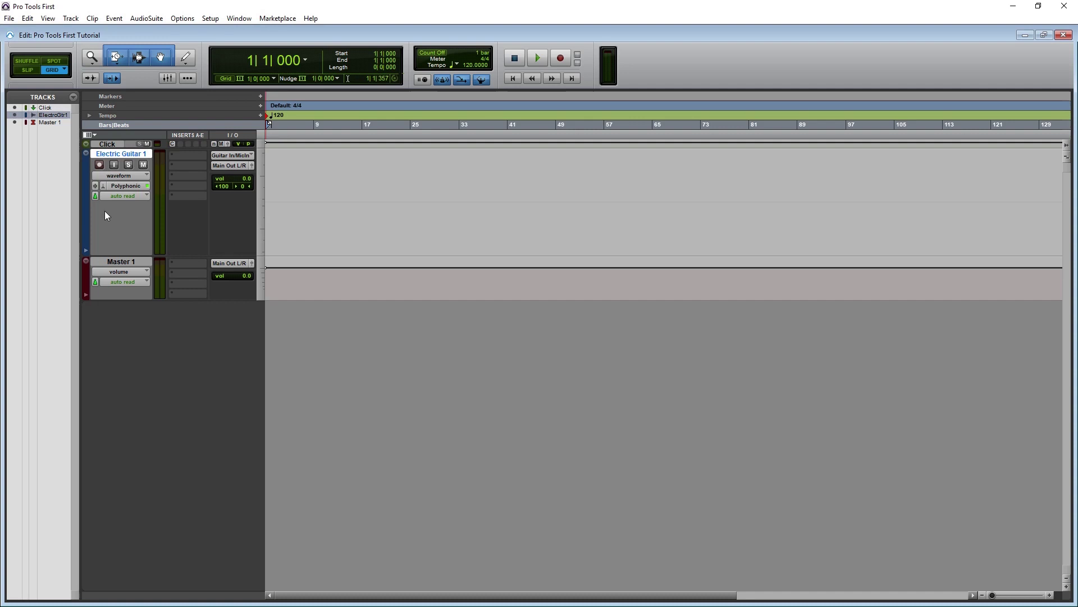
pyautogui.click(99, 165)
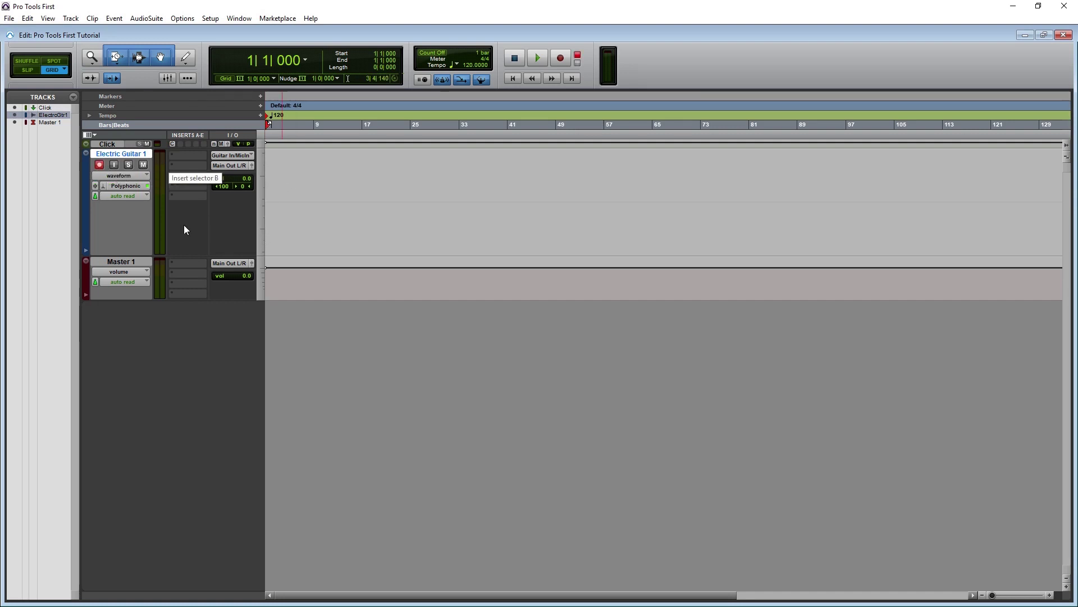
pyautogui.click(563, 59)
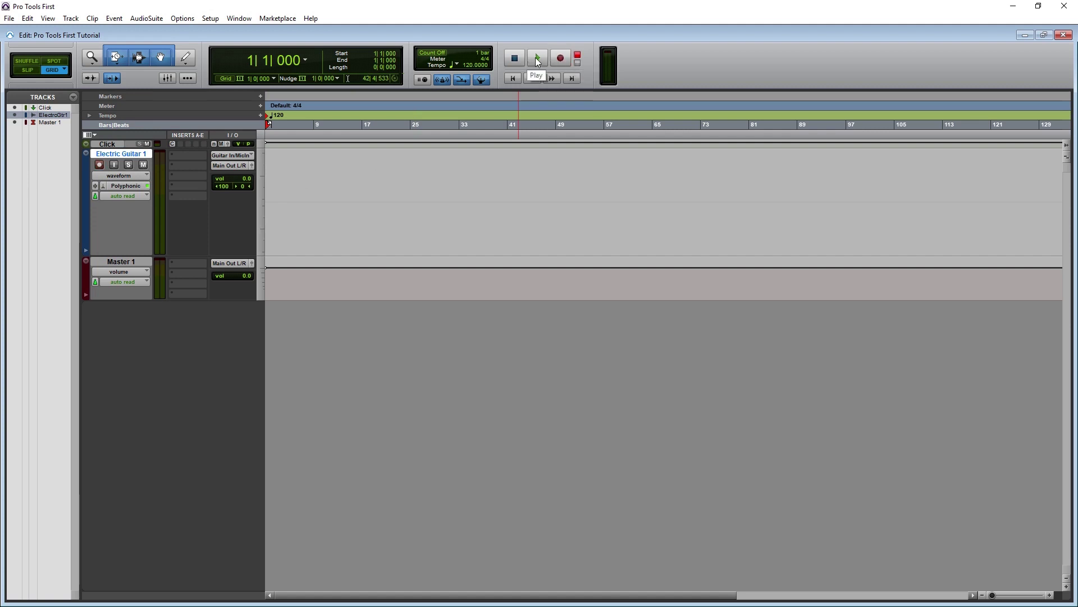
pyautogui.click(537, 59)
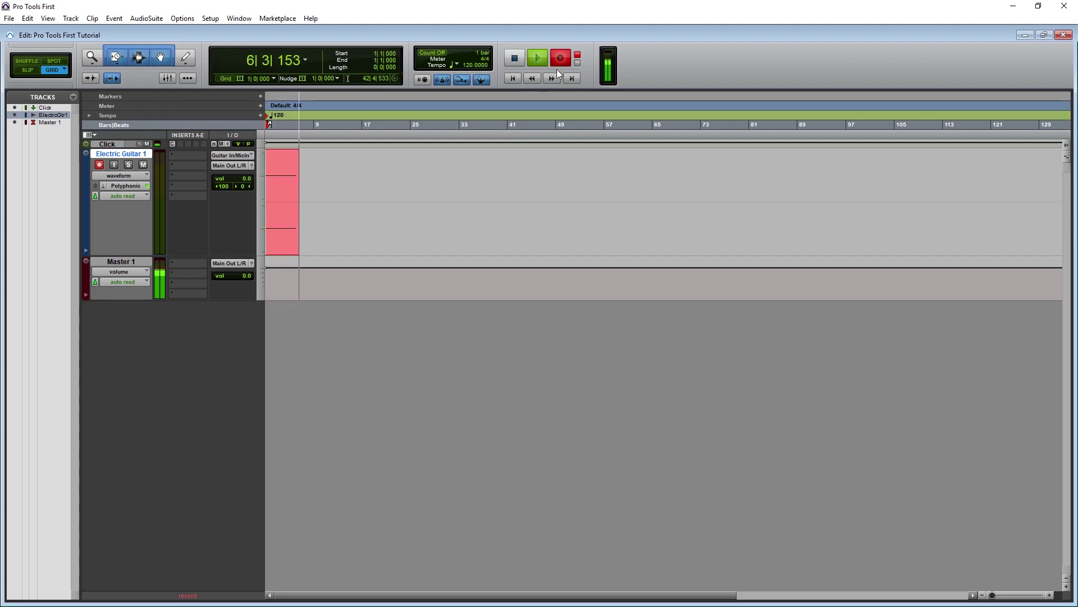
pyautogui.click(516, 59)
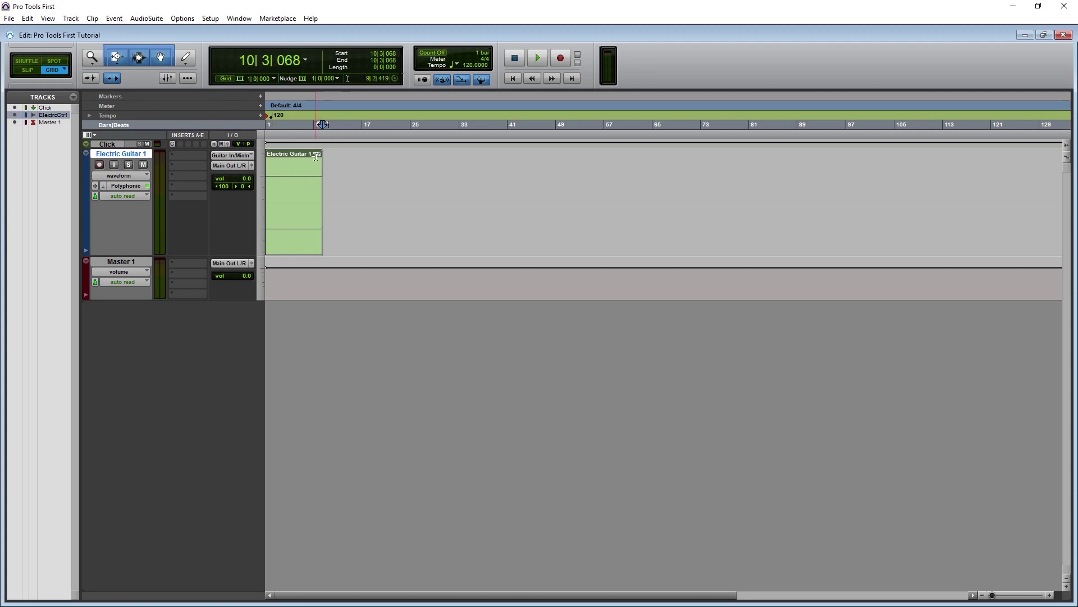
# Step: Create a fade-out across the guitar clip's final bar, from bar 9 to bar 10
pyautogui.moveTo(322, 156); pyautogui.dragTo(296, 158)
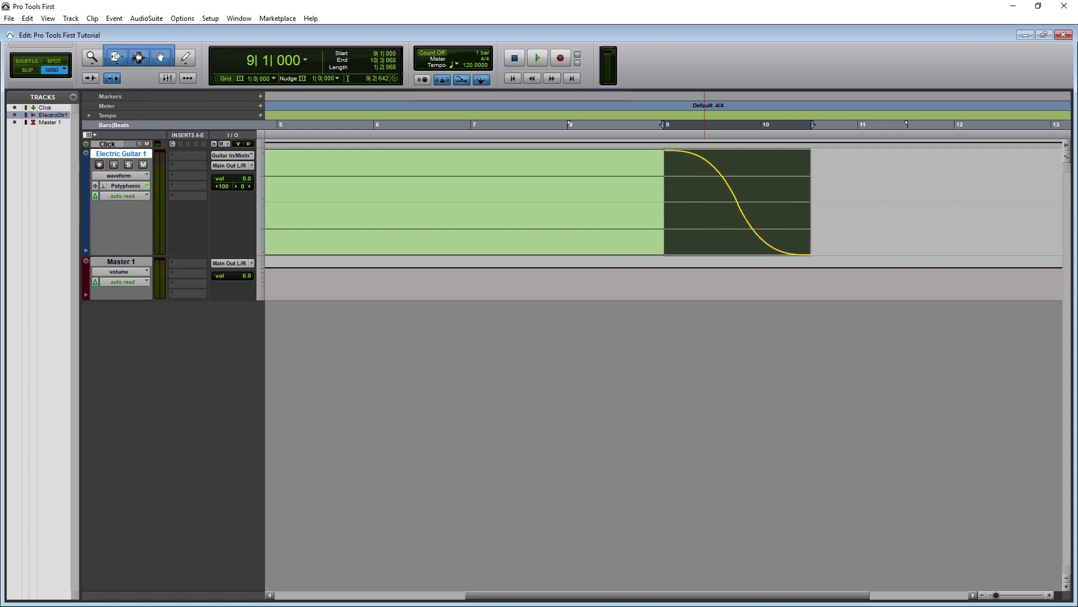
# Step: Switch the fade-out to the Standard shape and bend its curve into a steep early drop
pyautogui.rightClick(693, 170)
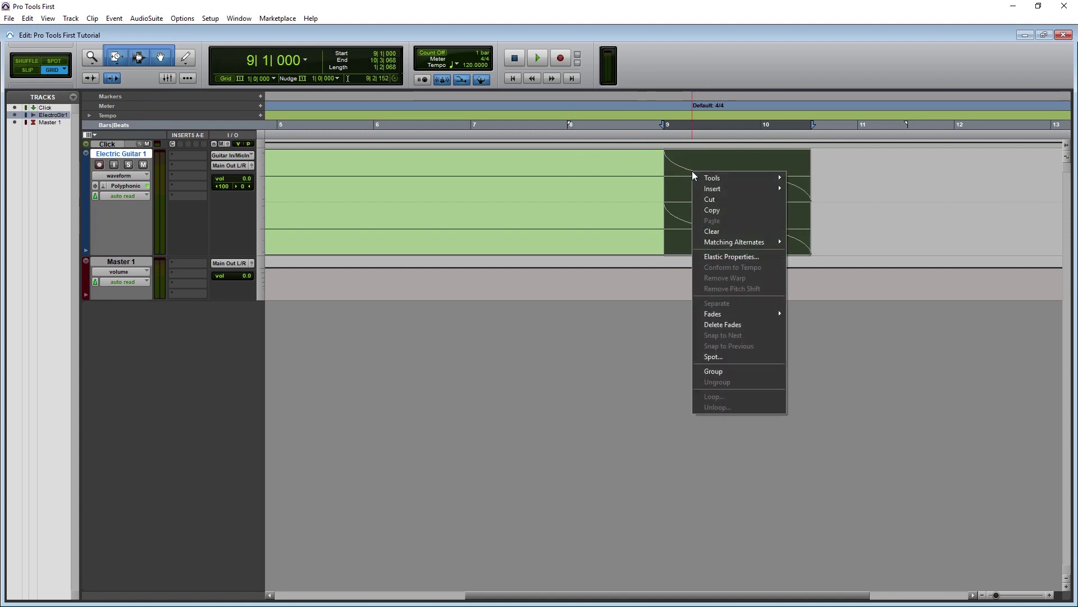
pyautogui.moveTo(717, 314)
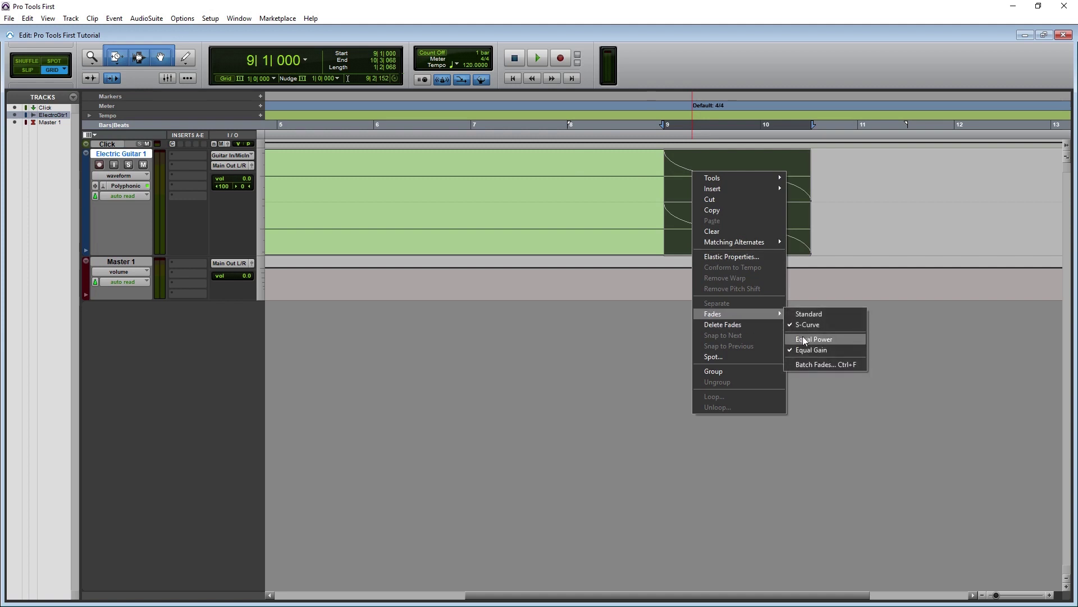
pyautogui.click(808, 314)
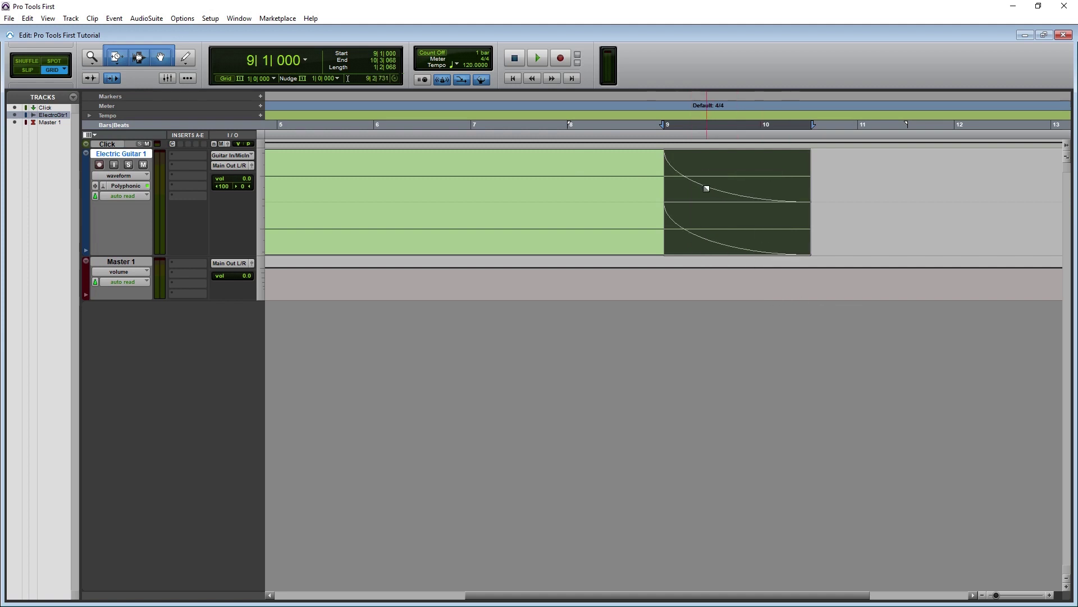
pyautogui.moveTo(706, 188); pyautogui.dragTo(742, 163)
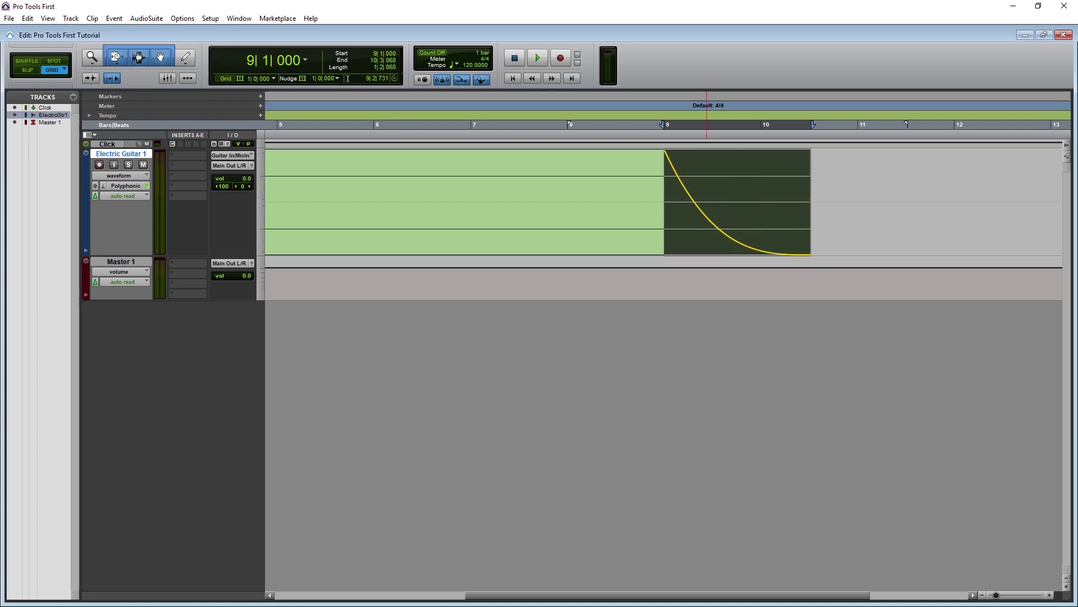